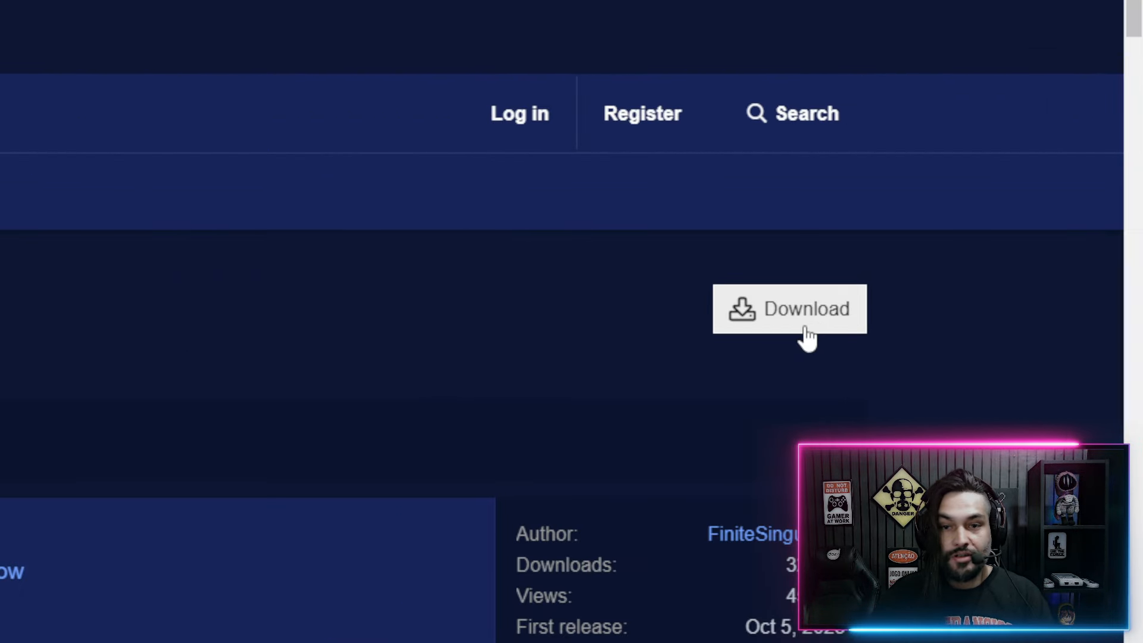
Open the Stroke Glow Shadow plugin's download list and highlight obs-stroke-glow-shadow-1.0.2-windows.zip as the file to get.
{"action": "left_click", "coordinate": [809, 324]}
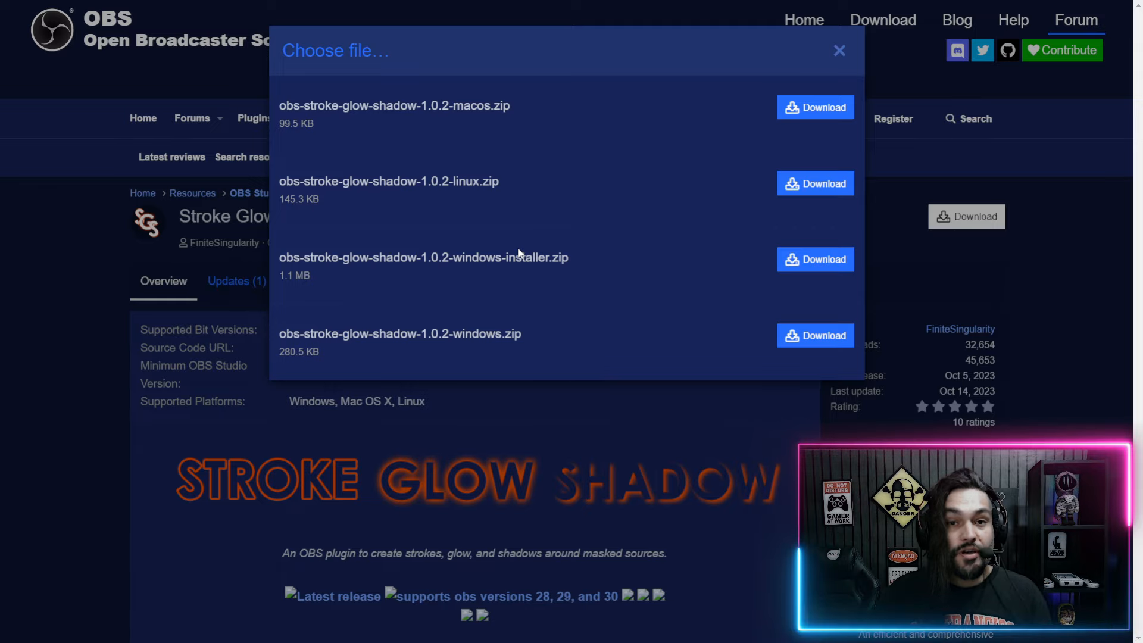
{"action": "left_click_drag", "start_coordinate": [542, 334], "coordinate": [403, 328]}
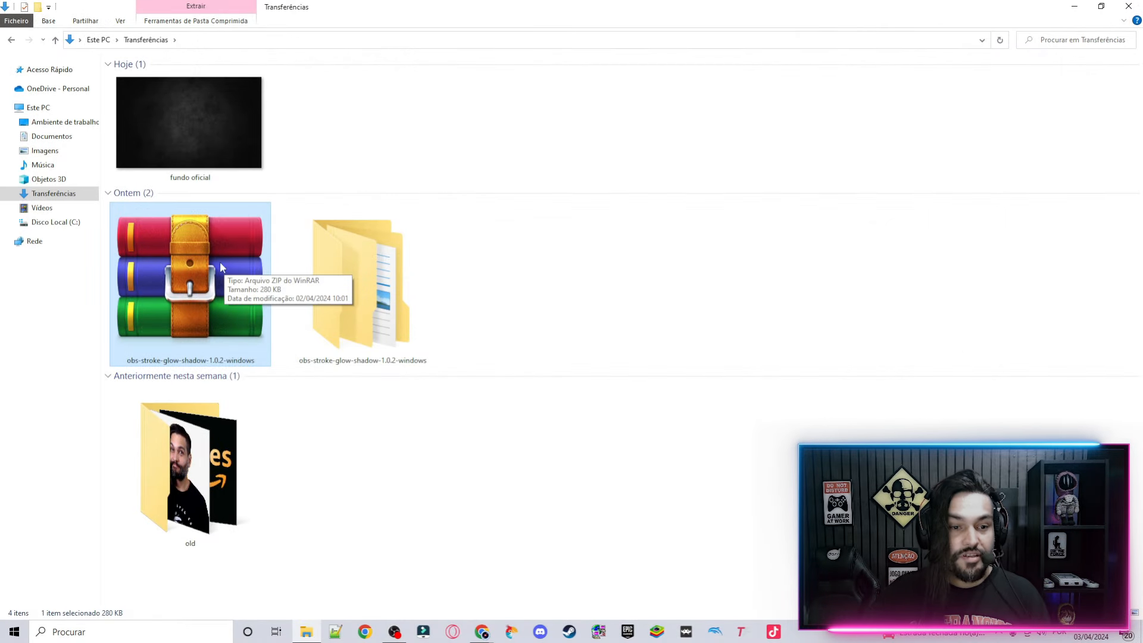
Copy the data and obs-plugins folders from the extracted obs-stroke-glow-shadow-1.0.2-windows folder in Transferências.
{"action": "double_click", "coordinate": [353, 289]}
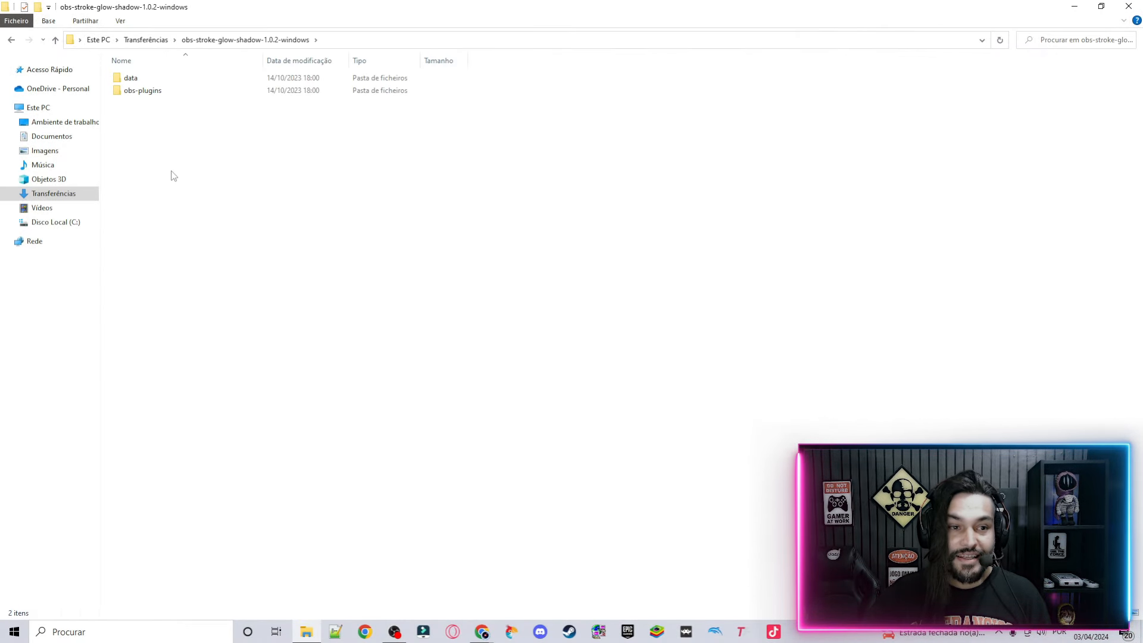
{"action": "scroll", "coordinate": [267, 192], "scroll_direction": "up", "scroll_amount": 8}
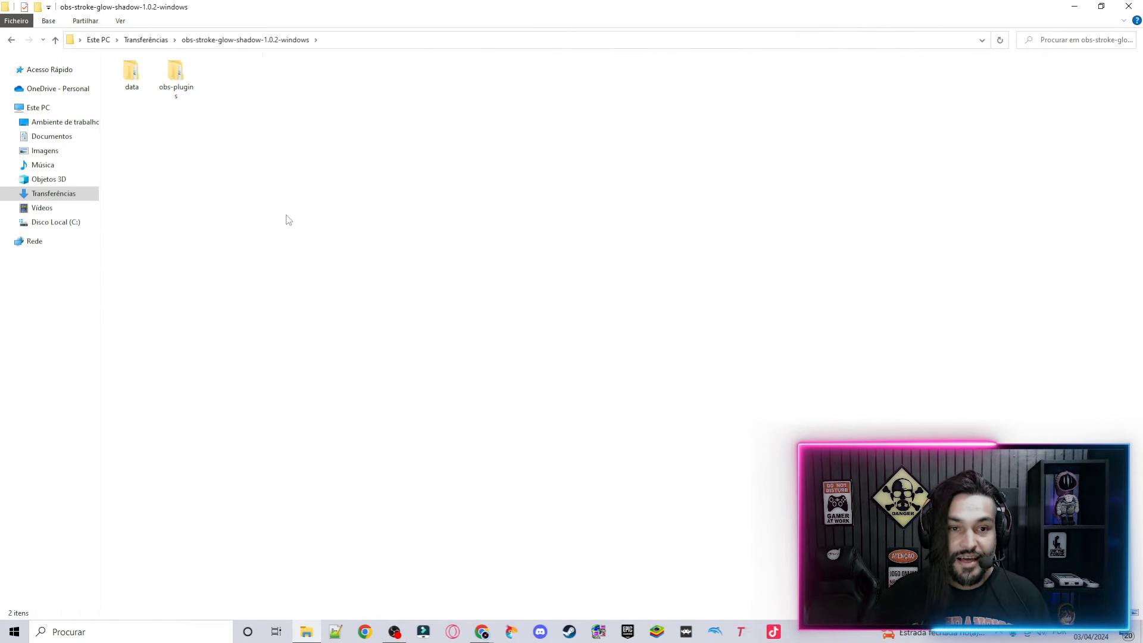
{"action": "scroll", "coordinate": [292, 224], "scroll_direction": "up", "scroll_amount": 2}
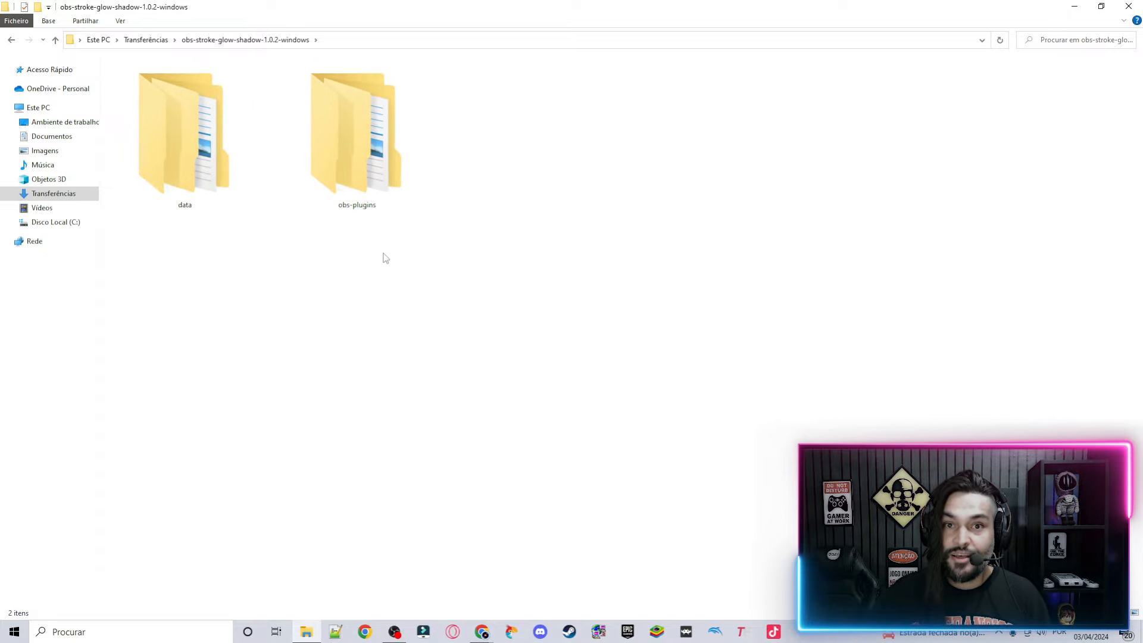
{"action": "left_click_drag", "start_coordinate": [492, 256], "coordinate": [167, 100]}
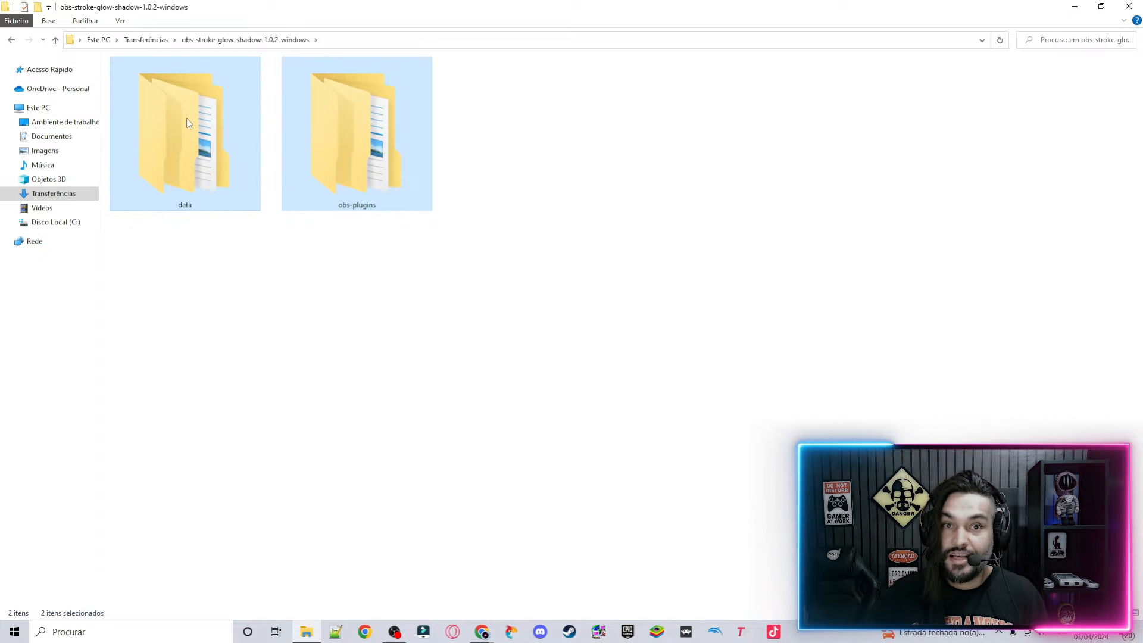
{"action": "right_click", "coordinate": [202, 120]}
{"action": "left_click", "coordinate": [267, 308]}
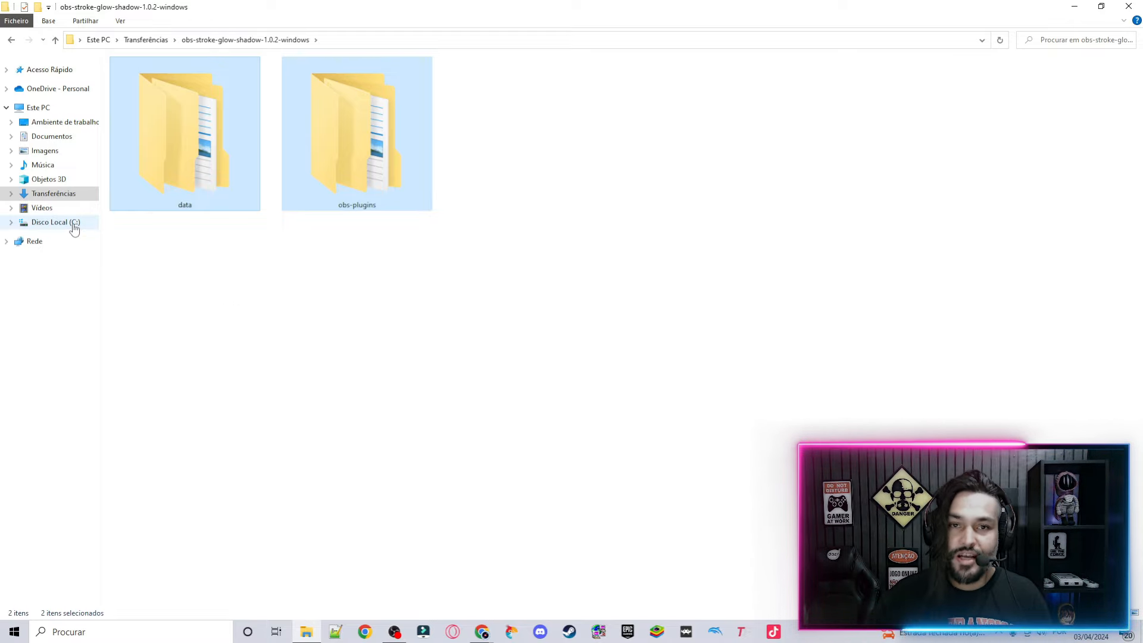
Go to the obs-studio folder inside Program Files on Disco Local (C:).
{"action": "left_click", "coordinate": [58, 222]}
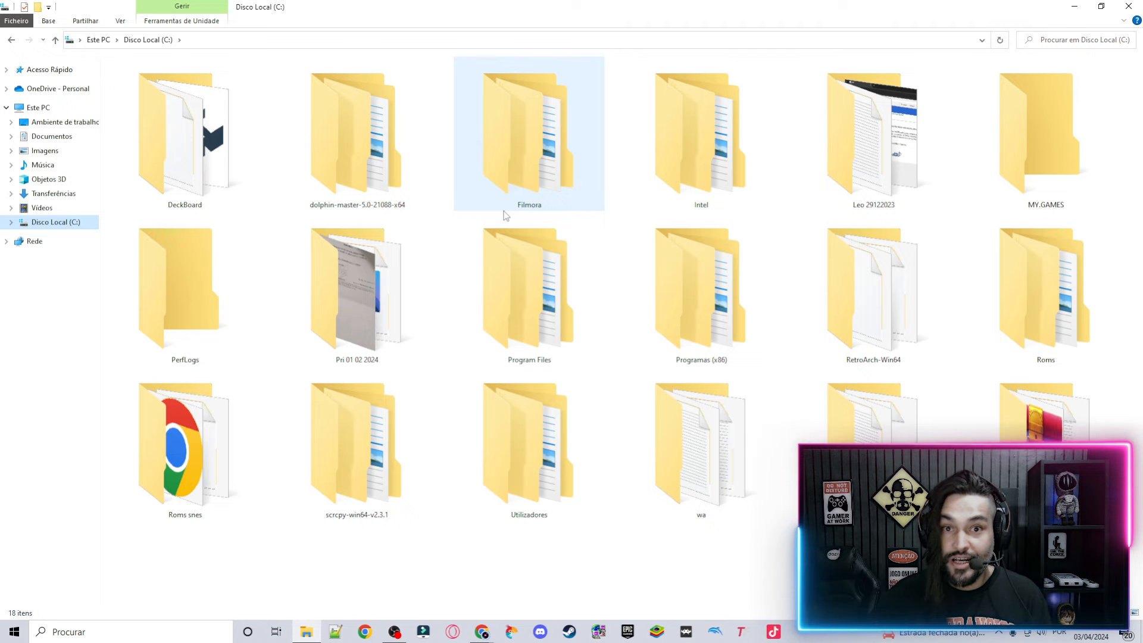
{"action": "left_click", "coordinate": [562, 287]}
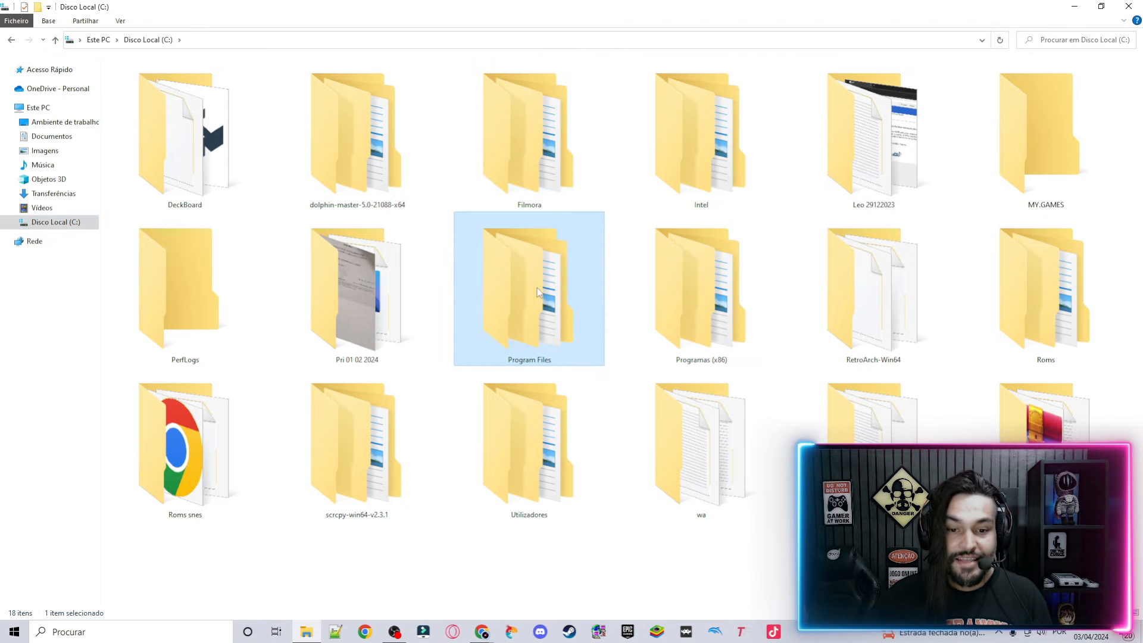
{"action": "double_click", "coordinate": [542, 288]}
{"action": "left_click", "coordinate": [342, 158]}
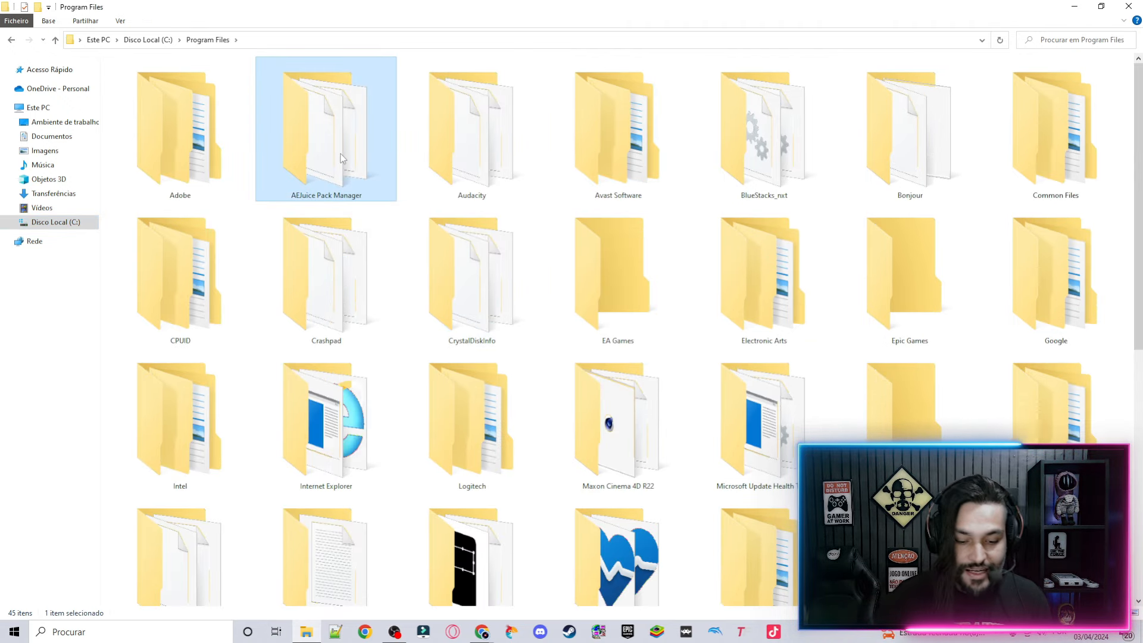
{"action": "key", "text": "o"}
{"action": "key", "text": "Return"}
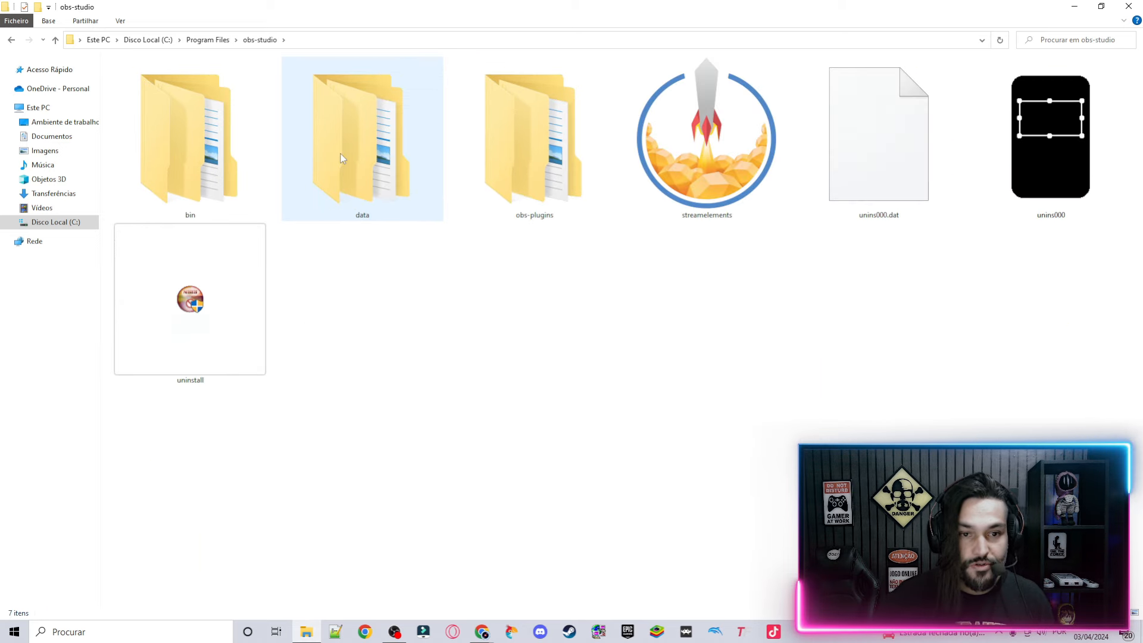
Paste the copied data and obs-plugins folders into the obs-studio folder.
{"action": "left_click", "coordinate": [381, 174]}
{"action": "left_click", "coordinate": [530, 159]}
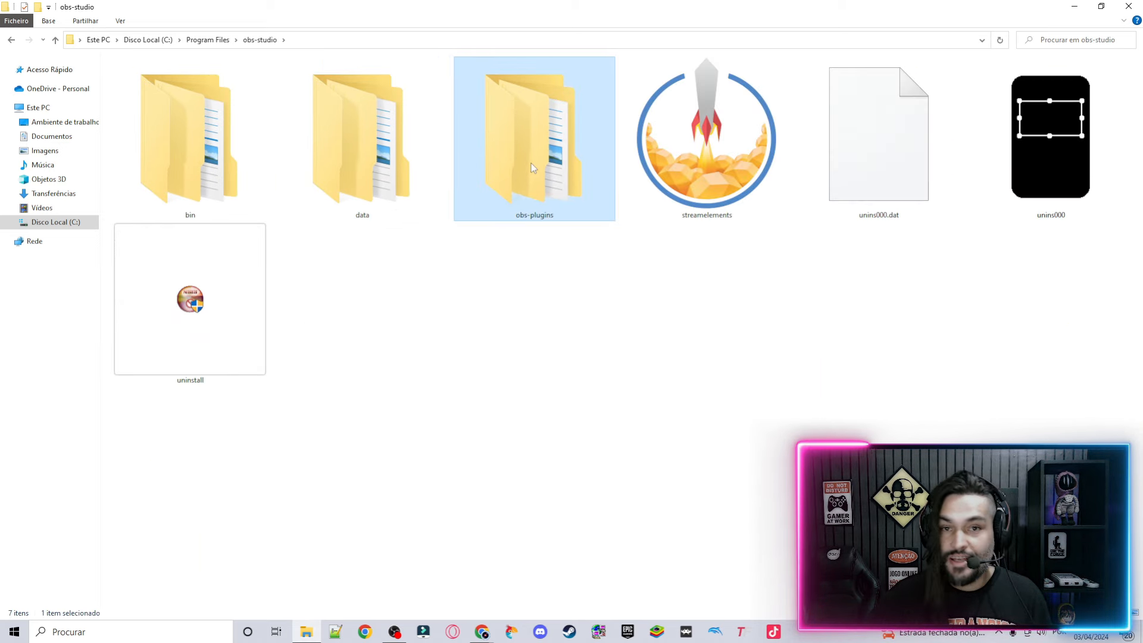
{"action": "left_click", "coordinate": [527, 294]}
{"action": "right_click", "coordinate": [393, 278]}
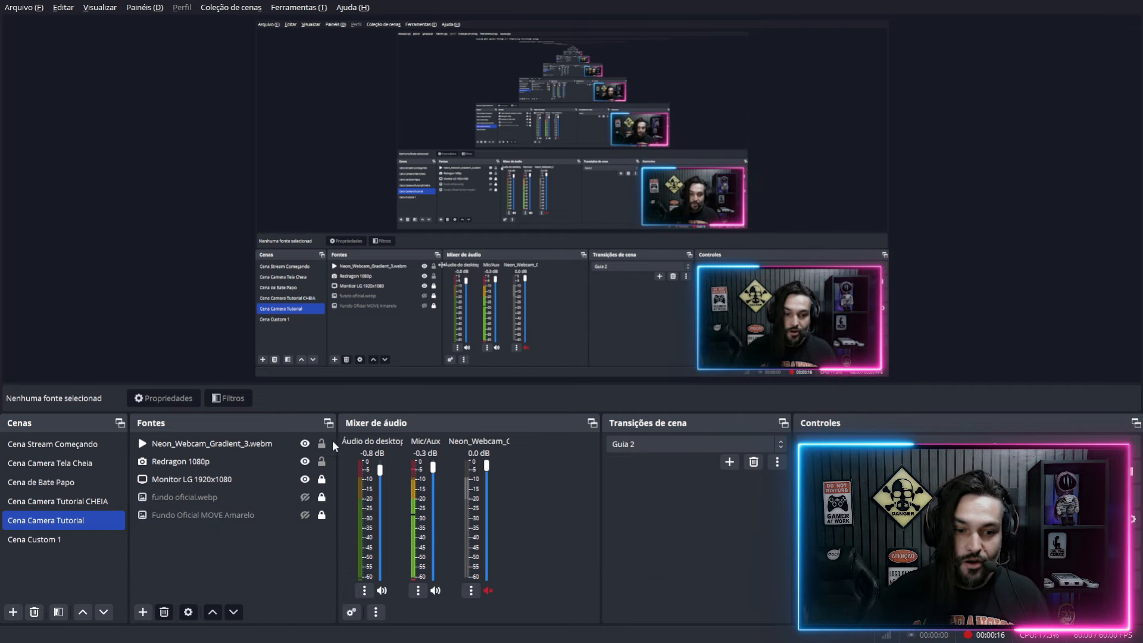
Switch to OBS Studio and hide the Neon_Webcam_Gradient_3.webm source in the Cena Camera Tutorial scene.
{"action": "left_click", "coordinate": [314, 444]}
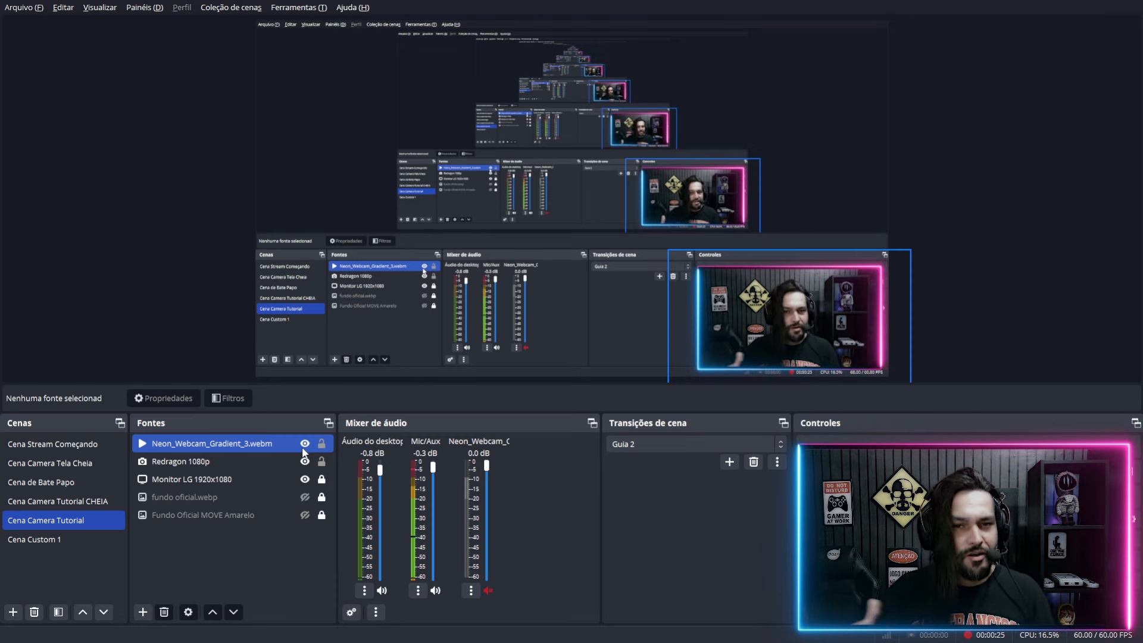
{"action": "left_click", "coordinate": [294, 456]}
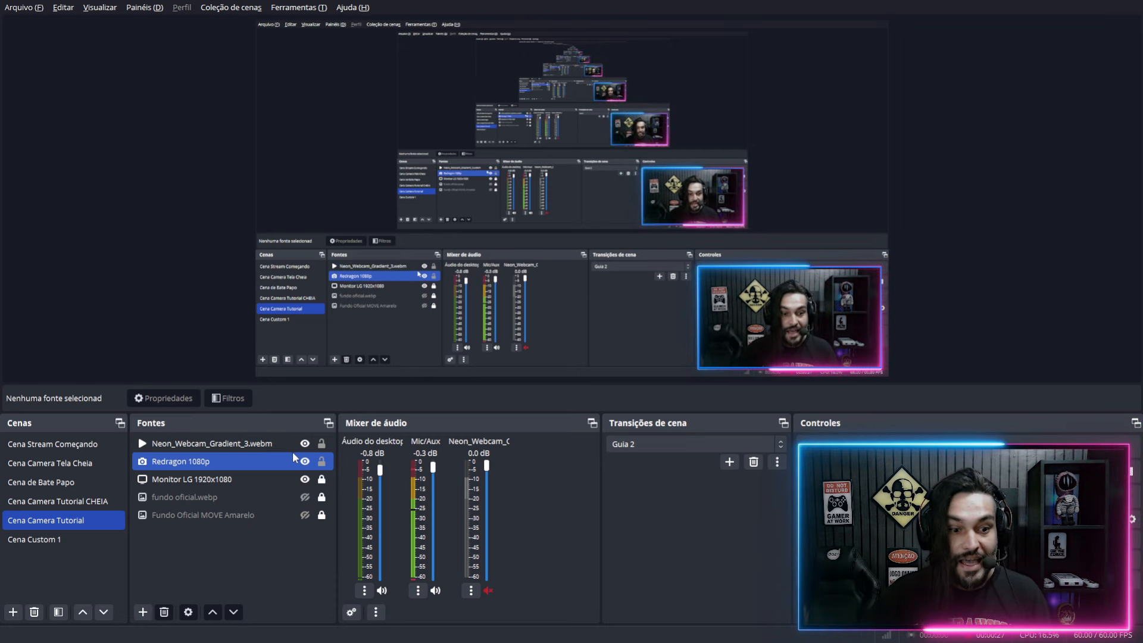
{"action": "left_click", "coordinate": [285, 440]}
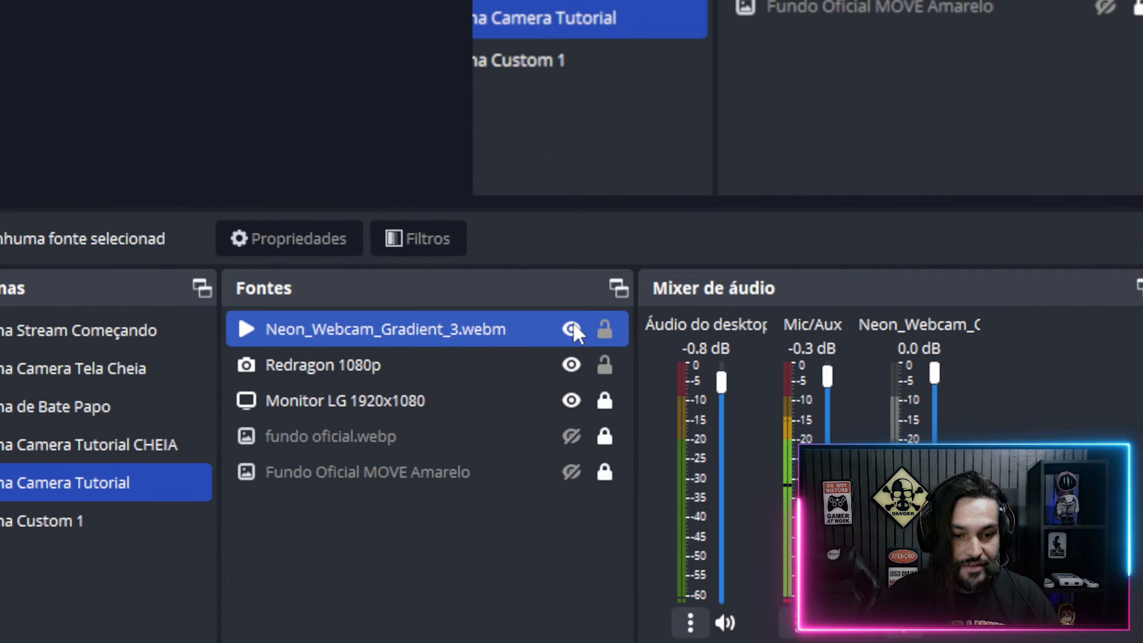
{"action": "left_click", "coordinate": [305, 444]}
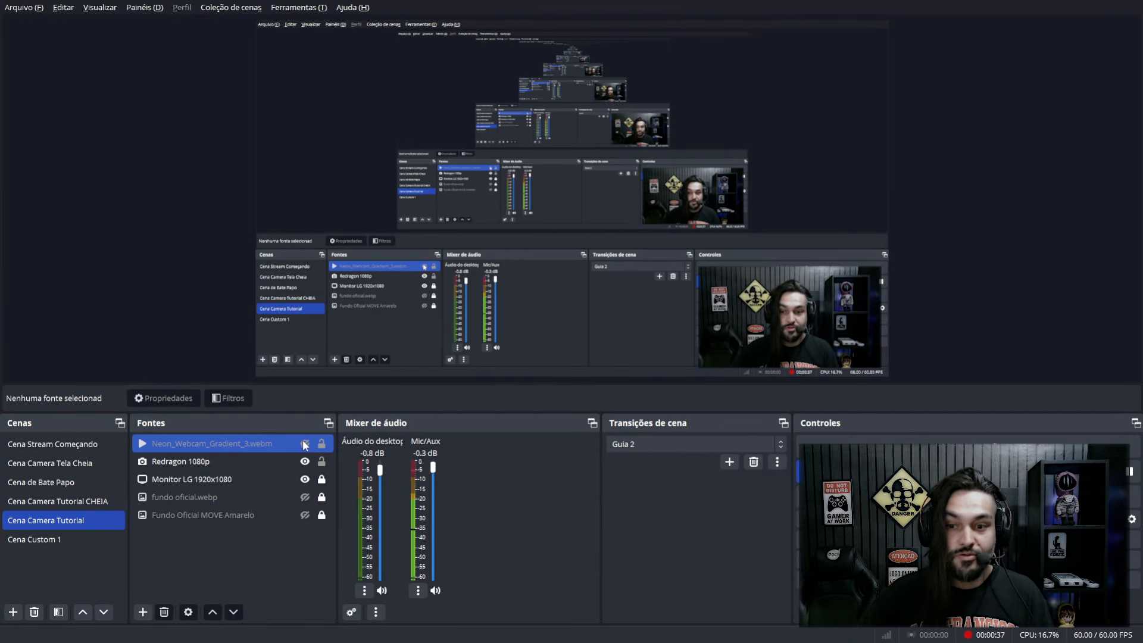
Open the filters of the Redragon 1080p webcam source.
{"action": "left_click", "coordinate": [194, 460]}
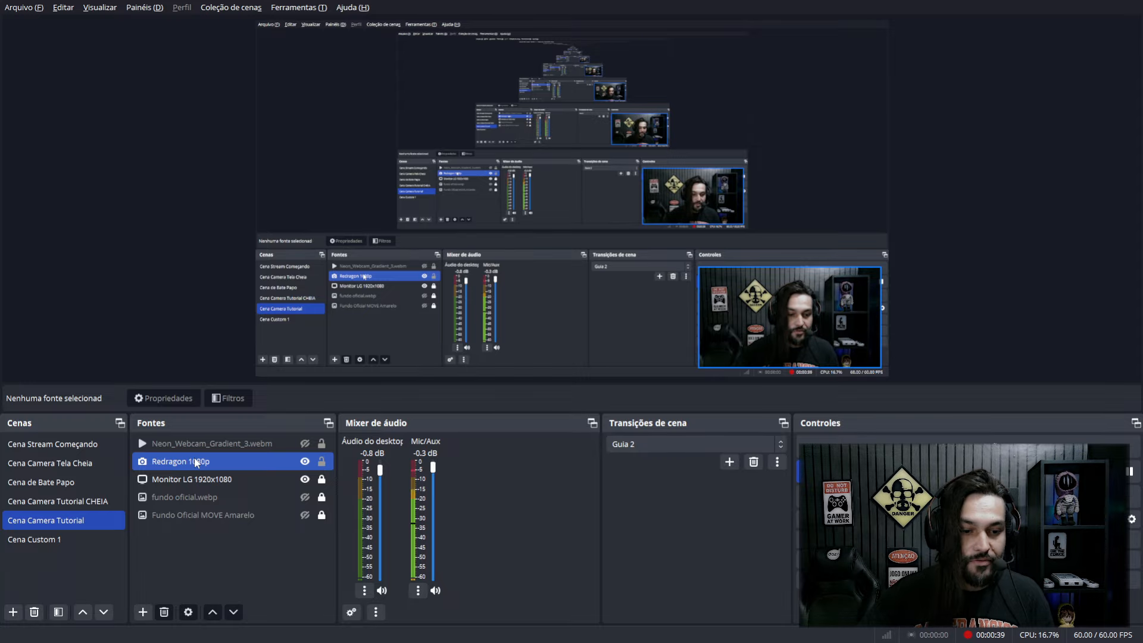
{"action": "key", "text": "F2"}
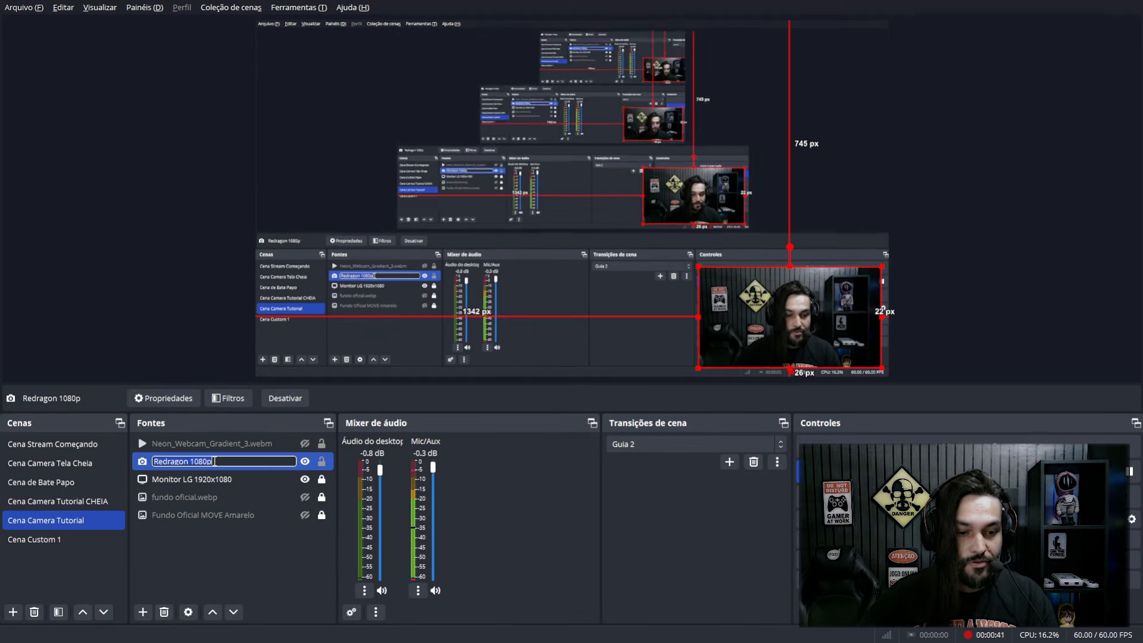
{"action": "key", "text": "Return"}
{"action": "right_click", "coordinate": [231, 458]}
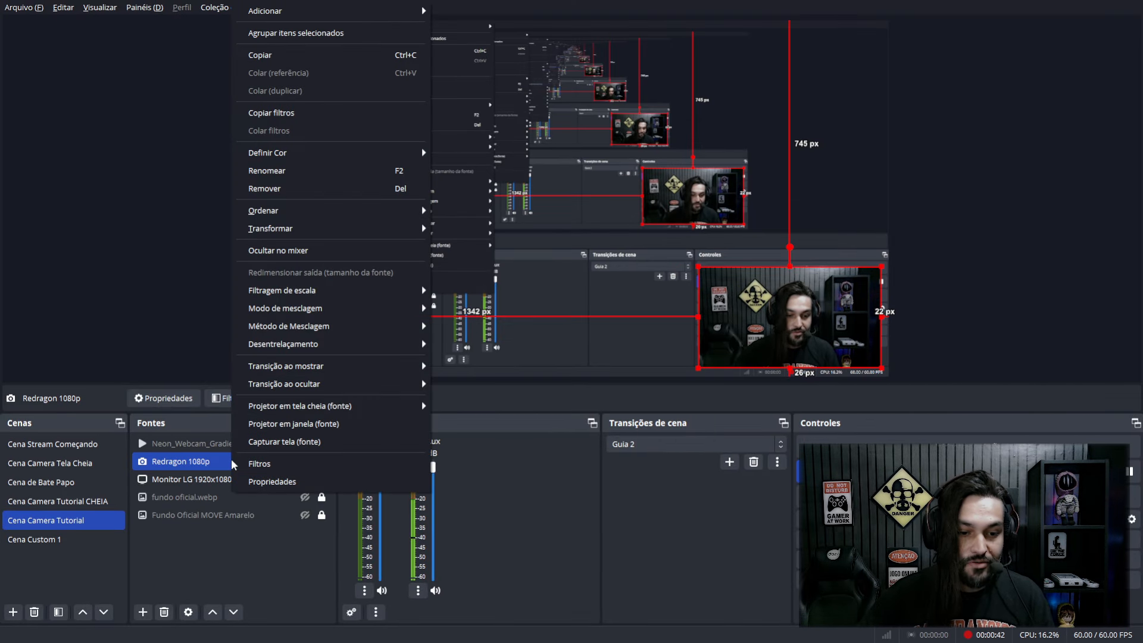
{"action": "left_click", "coordinate": [262, 464]}
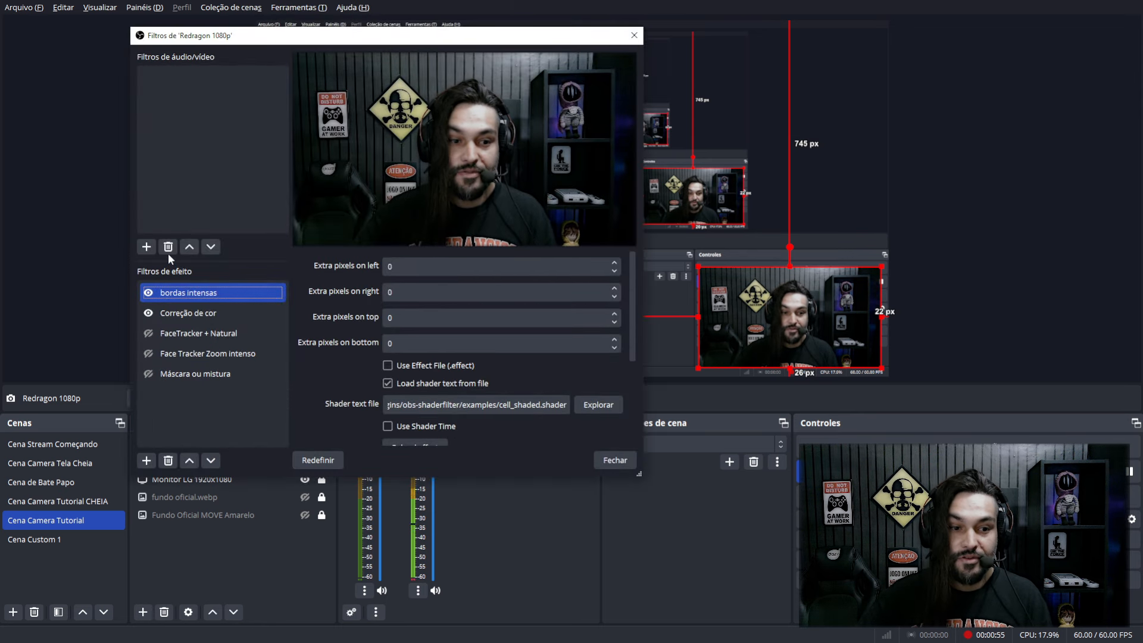
Add a Shadow effect filter to the webcam source, keeping the name Shadow.
{"action": "left_click", "coordinate": [148, 460]}
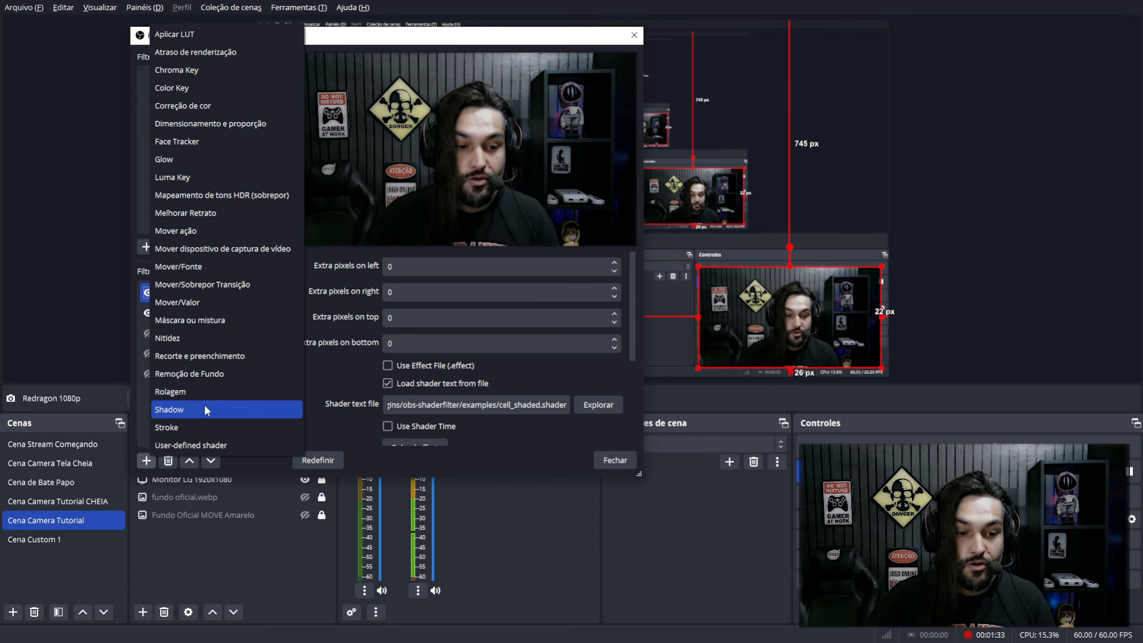
{"action": "left_click", "coordinate": [204, 409]}
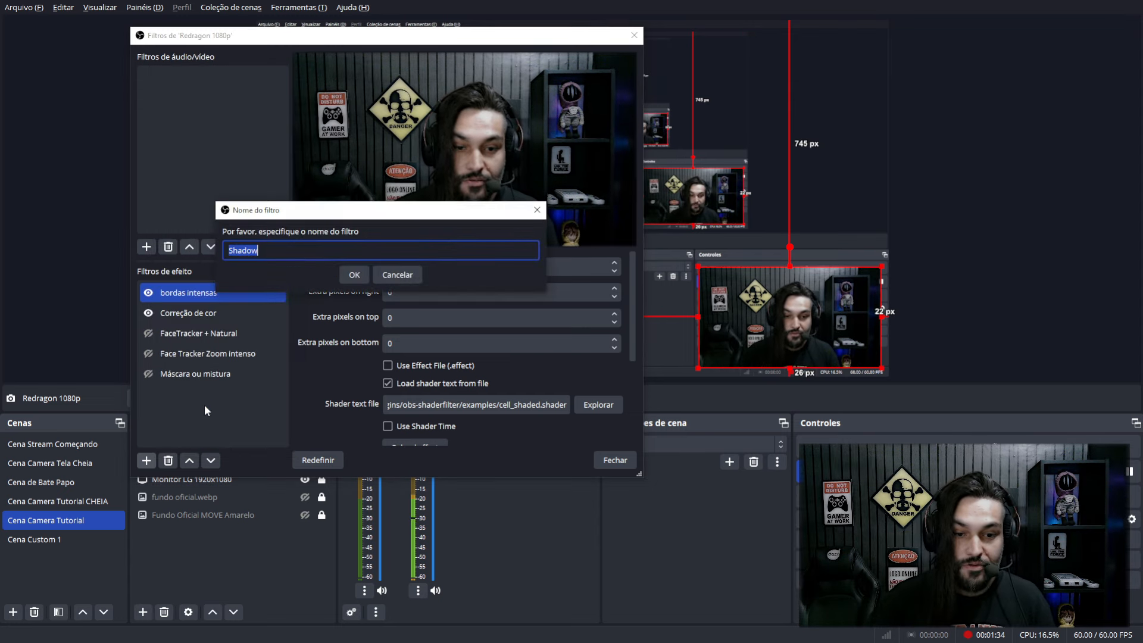
{"action": "left_click", "coordinate": [362, 274]}
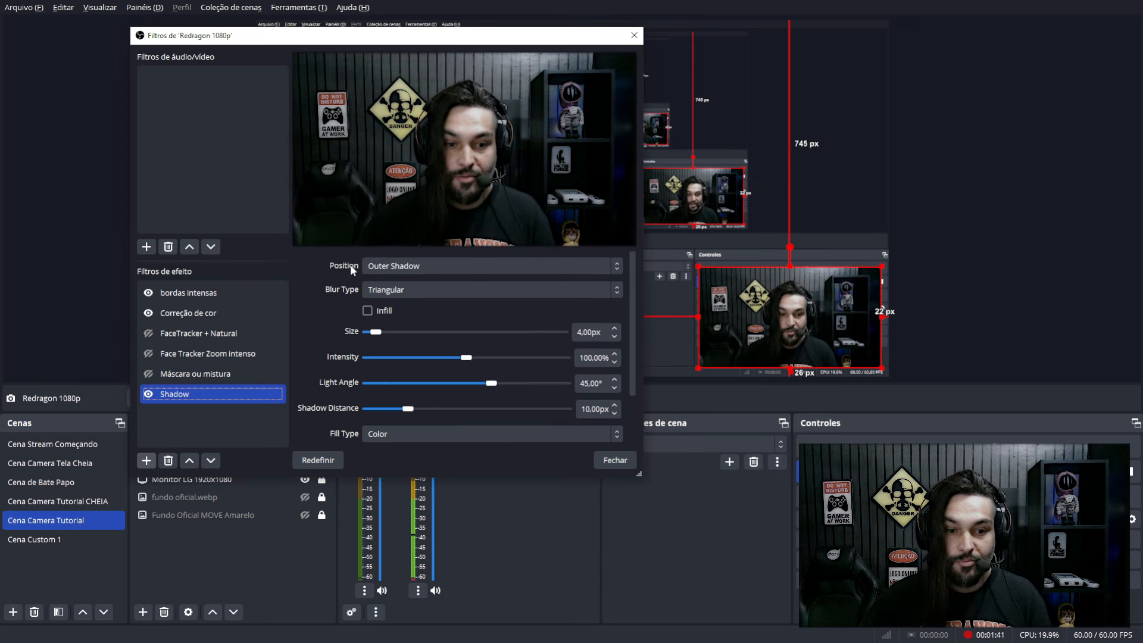
Set the Shadow filter's position to Inner Shadow and its fill color to cyan #55ffff.
{"action": "left_click", "coordinate": [398, 262]}
{"action": "left_click", "coordinate": [402, 292]}
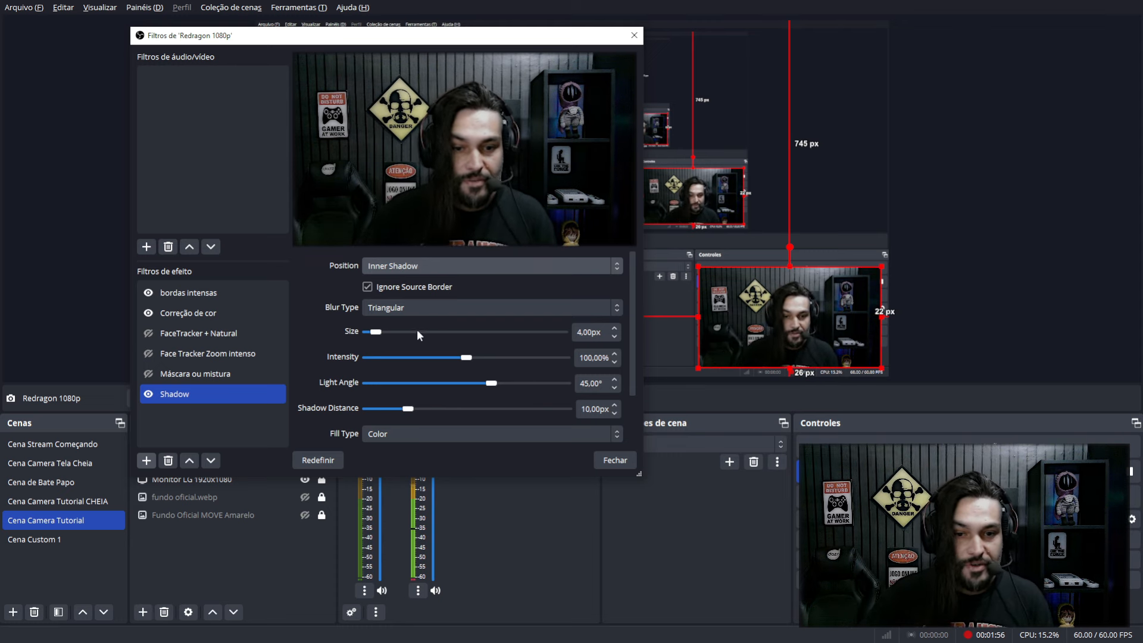
{"action": "left_click_drag", "start_coordinate": [630, 308], "coordinate": [631, 355]}
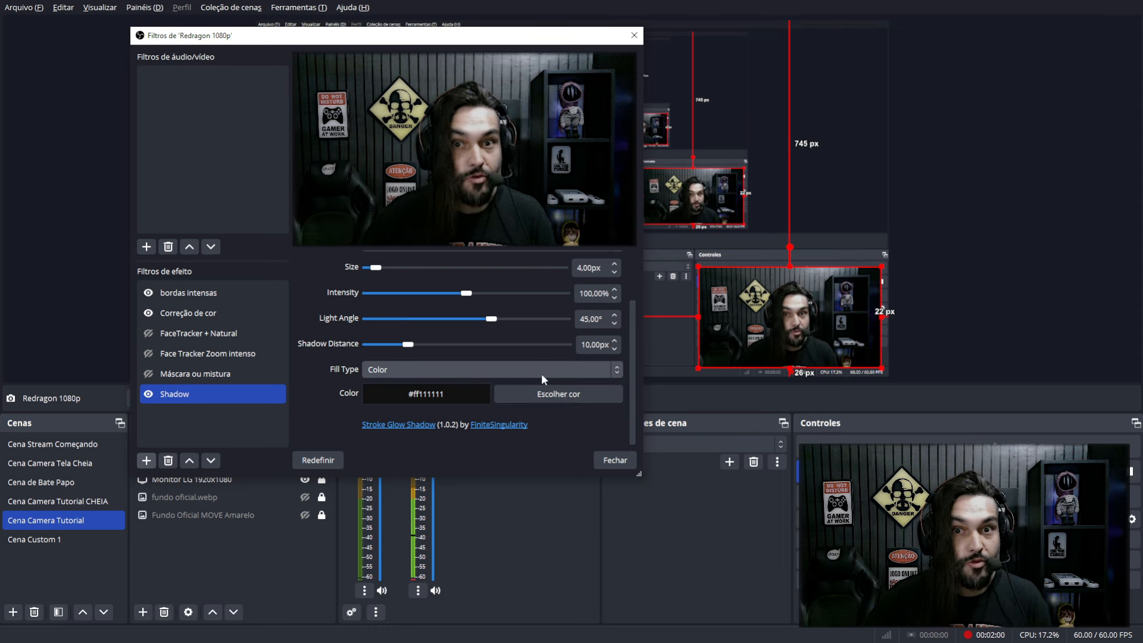
{"action": "left_click", "coordinate": [567, 396]}
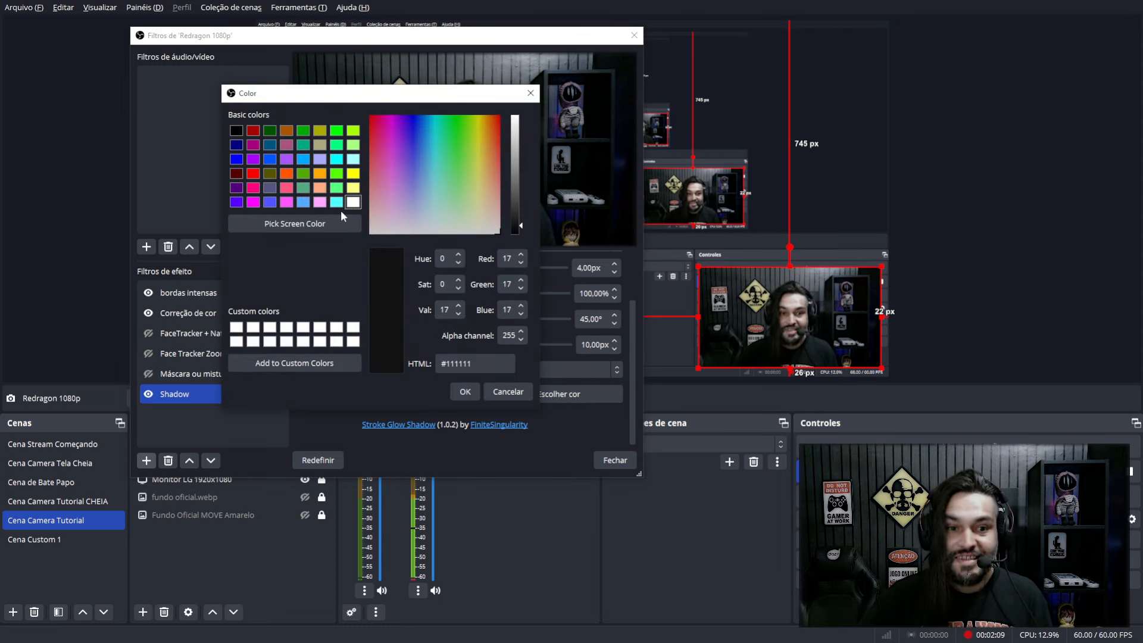
{"action": "left_click", "coordinate": [337, 202]}
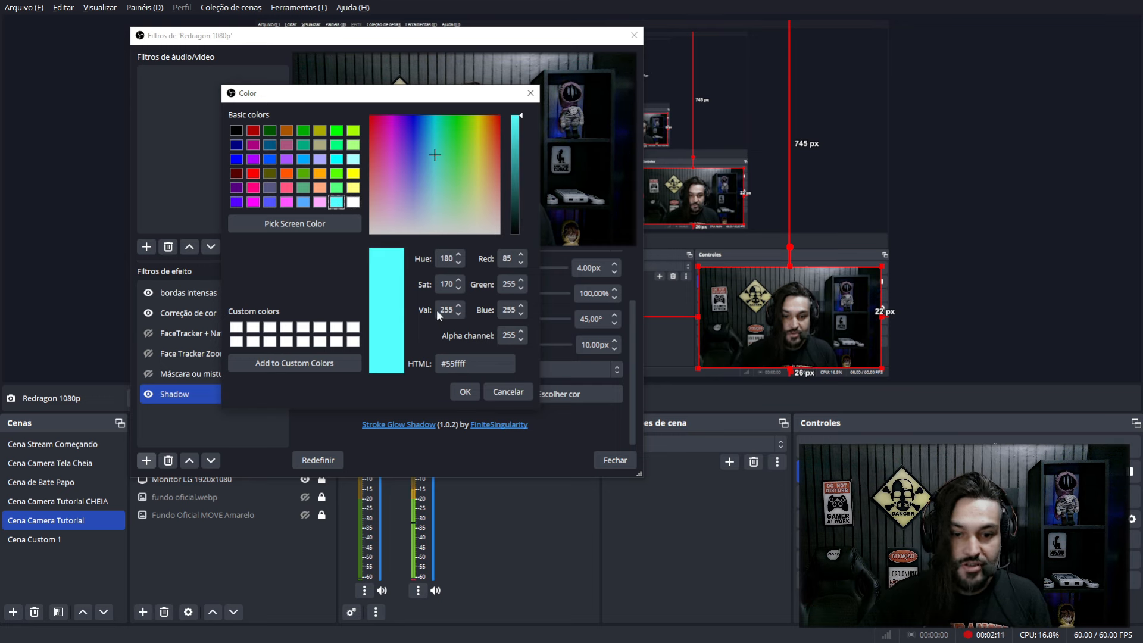
{"action": "left_click", "coordinate": [467, 391]}
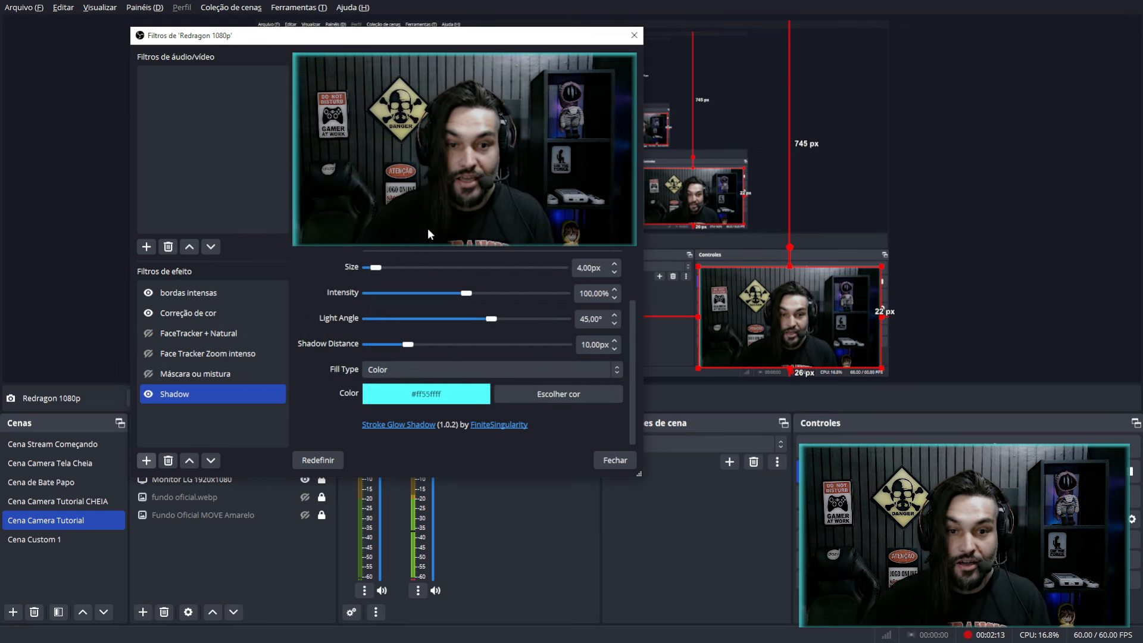
Set the shadow's size to 7 px, intensity to 149.10%, light angle to 26.60° and shadow distance to 4 px.
{"action": "scroll", "coordinate": [470, 284], "scroll_direction": "up", "scroll_amount": 3}
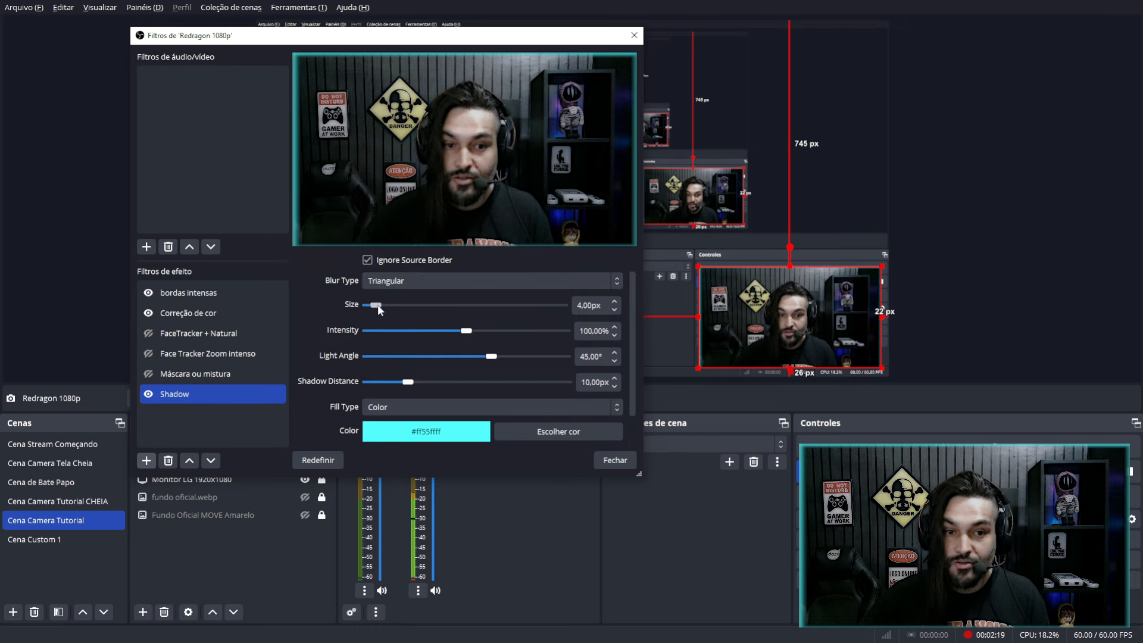
{"action": "mouse_move", "coordinate": [378, 305]}
{"action": "left_mouse_down"}
{"action": "mouse_move", "coordinate": [567, 302]}
{"action": "mouse_move", "coordinate": [382, 305]}
{"action": "left_mouse_up"}
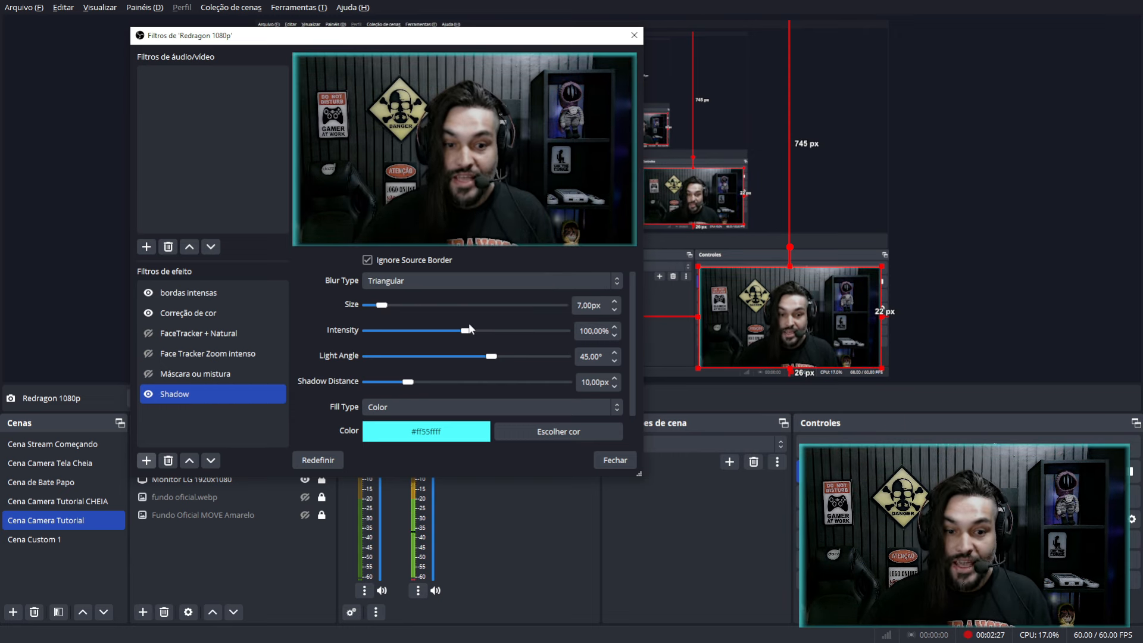
{"action": "left_click_drag", "start_coordinate": [467, 330], "coordinate": [399, 337]}
{"action": "mouse_move", "coordinate": [492, 355]}
{"action": "left_mouse_down"}
{"action": "mouse_move", "coordinate": [420, 339]}
{"action": "mouse_move", "coordinate": [516, 338]}
{"action": "mouse_move", "coordinate": [456, 337]}
{"action": "mouse_move", "coordinate": [481, 335]}
{"action": "left_mouse_up"}
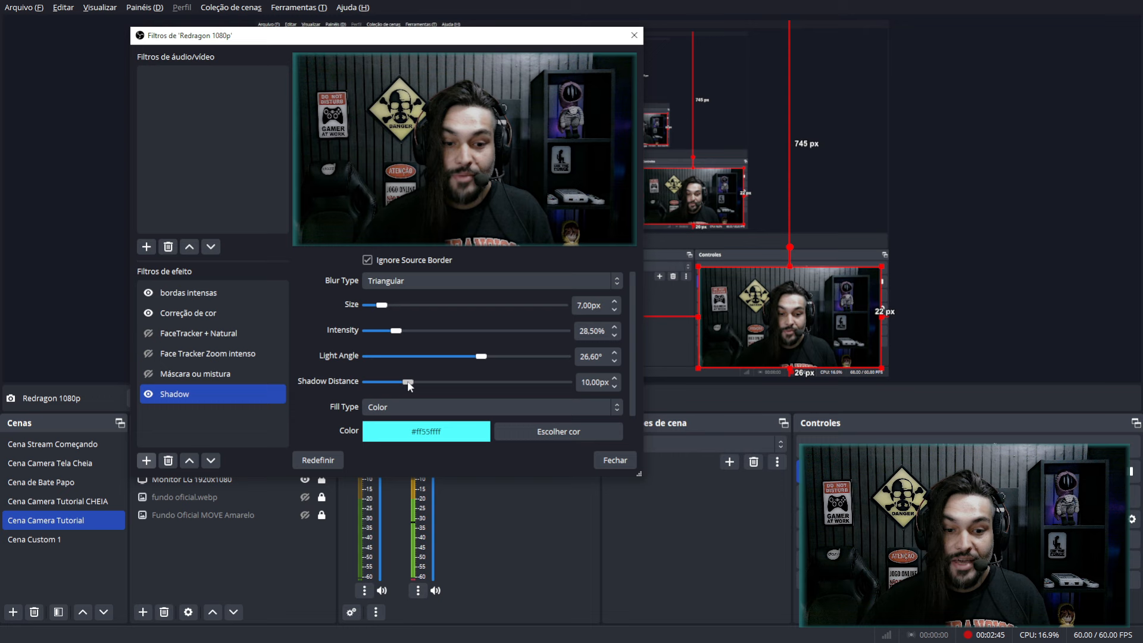
{"action": "left_click_drag", "start_coordinate": [415, 385], "coordinate": [514, 332]}
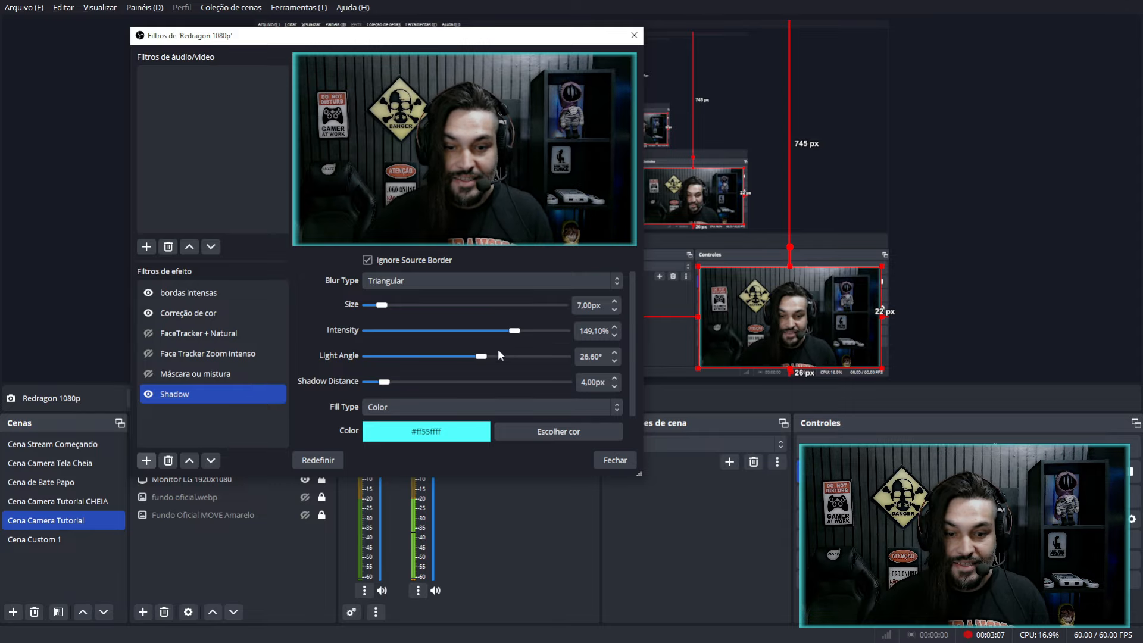
Close the filters, enlarge the webcam source to fill most of the canvas, reposition it near the center and deselect it.
{"action": "left_click", "coordinate": [615, 460]}
{"action": "left_click_drag", "start_coordinate": [697, 265], "coordinate": [311, 68]}
{"action": "left_click_drag", "start_coordinate": [572, 208], "coordinate": [570, 189]}
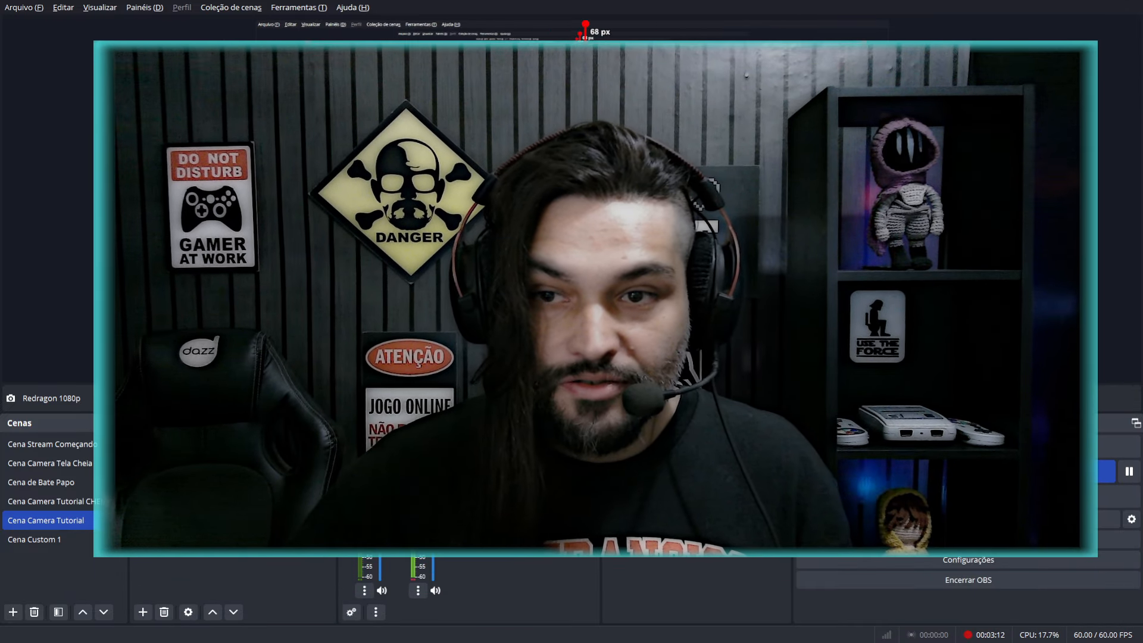
{"action": "left_click", "coordinate": [964, 202]}
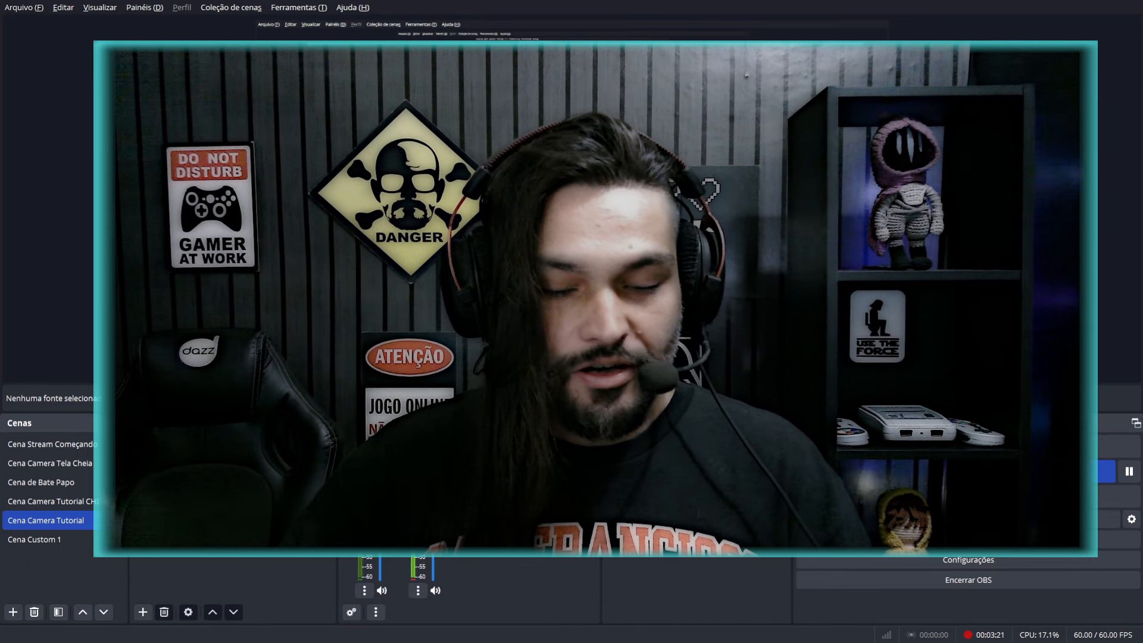
Undo the webcam source's last enlargement and repositioning, and open the filters of the Redragon 1080p source.
{"action": "key", "text": "ctrl+z"}
{"action": "key", "text": "ctrl+z"}
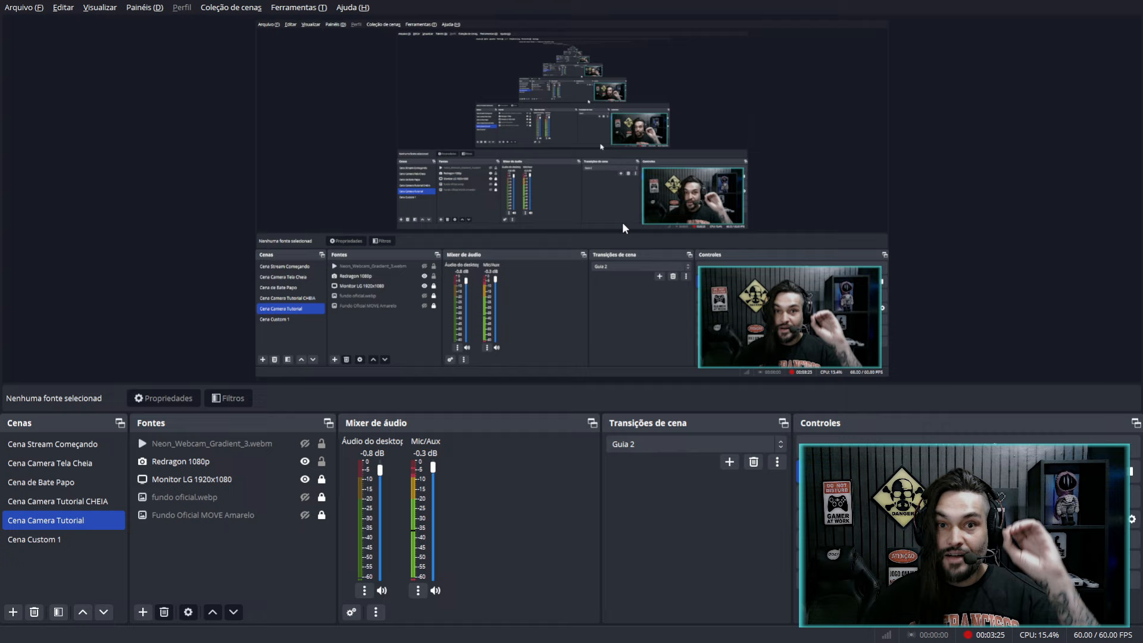
{"action": "left_click", "coordinate": [209, 459]}
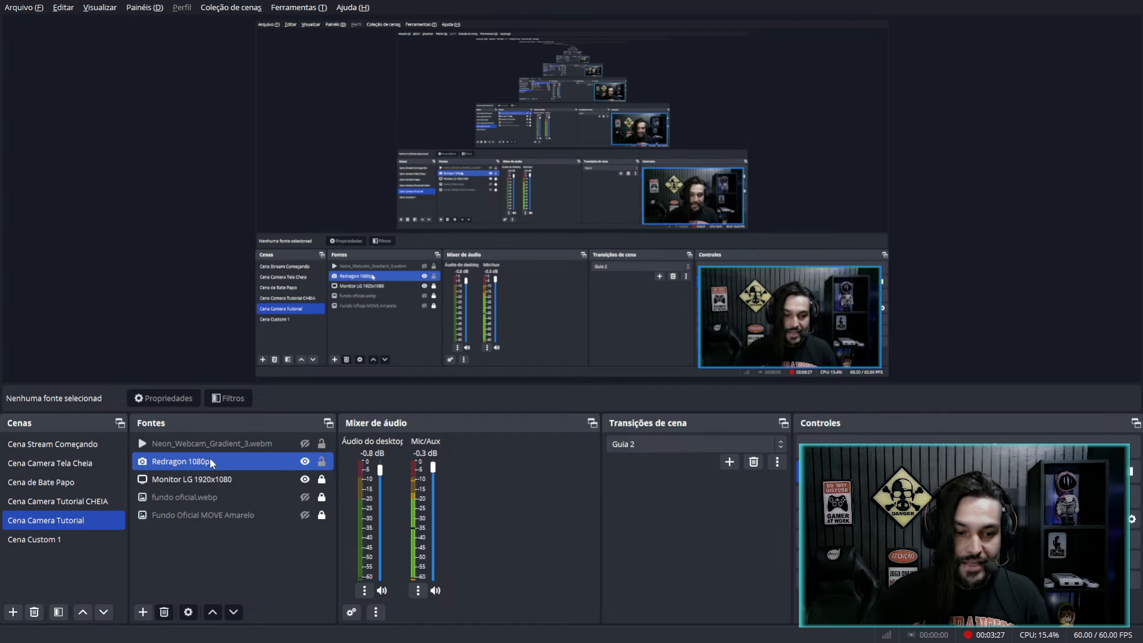
{"action": "right_click", "coordinate": [209, 459]}
{"action": "left_click", "coordinate": [241, 464]}
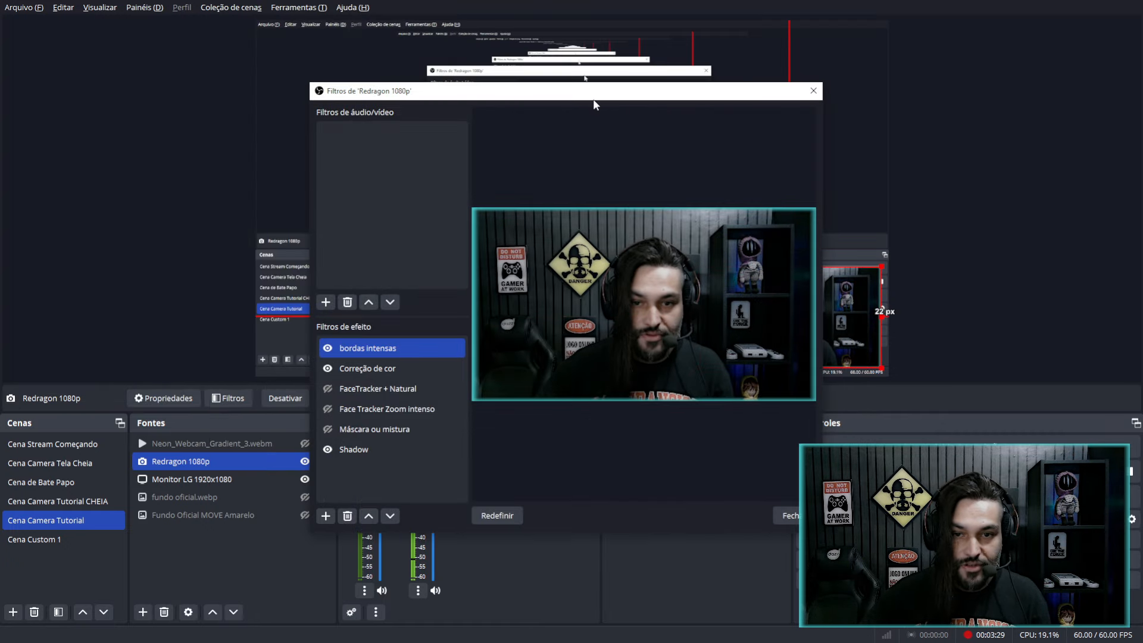
{"action": "left_click_drag", "start_coordinate": [543, 77], "coordinate": [450, 40]}
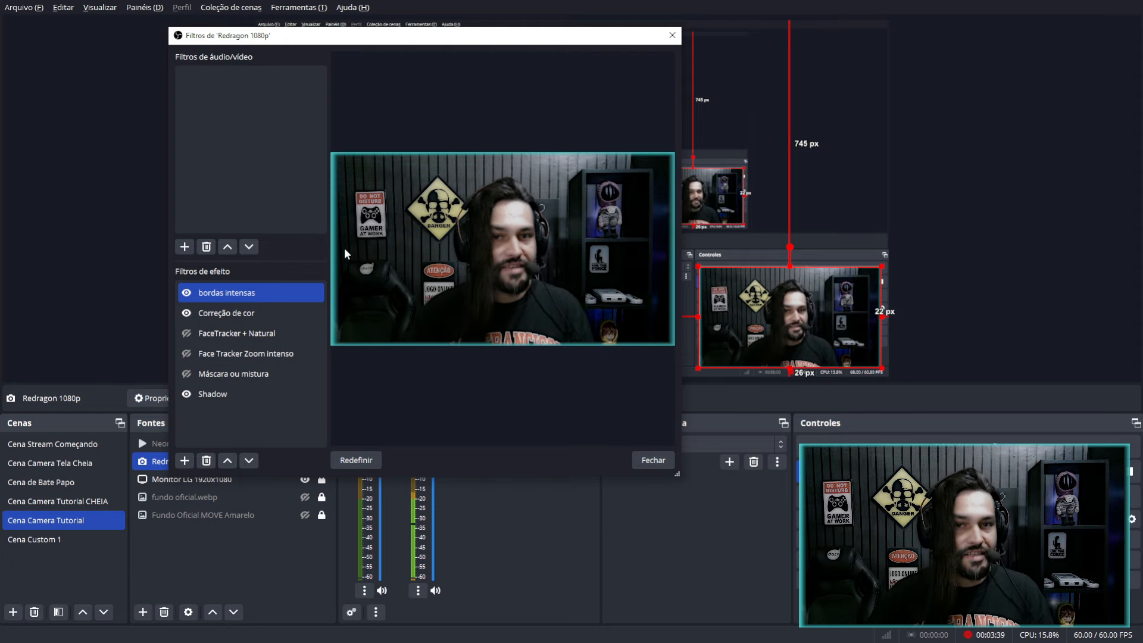
Add a Recorte e preenchimento effect filter to the webcam source, keeping its default name.
{"action": "left_click", "coordinate": [185, 462]}
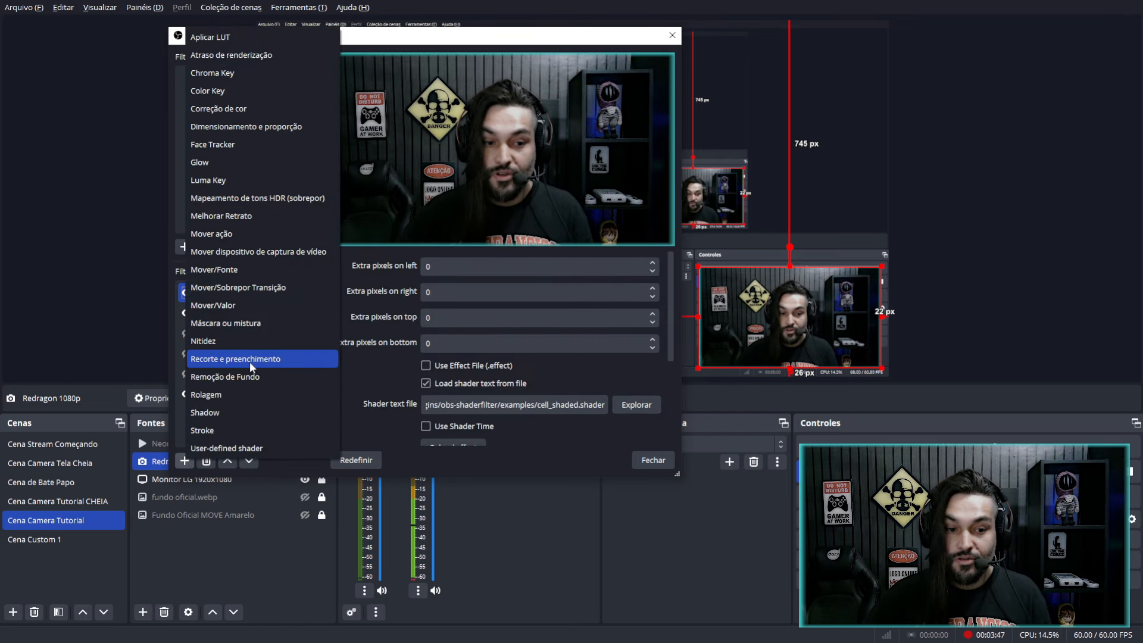
{"action": "left_click", "coordinate": [270, 356]}
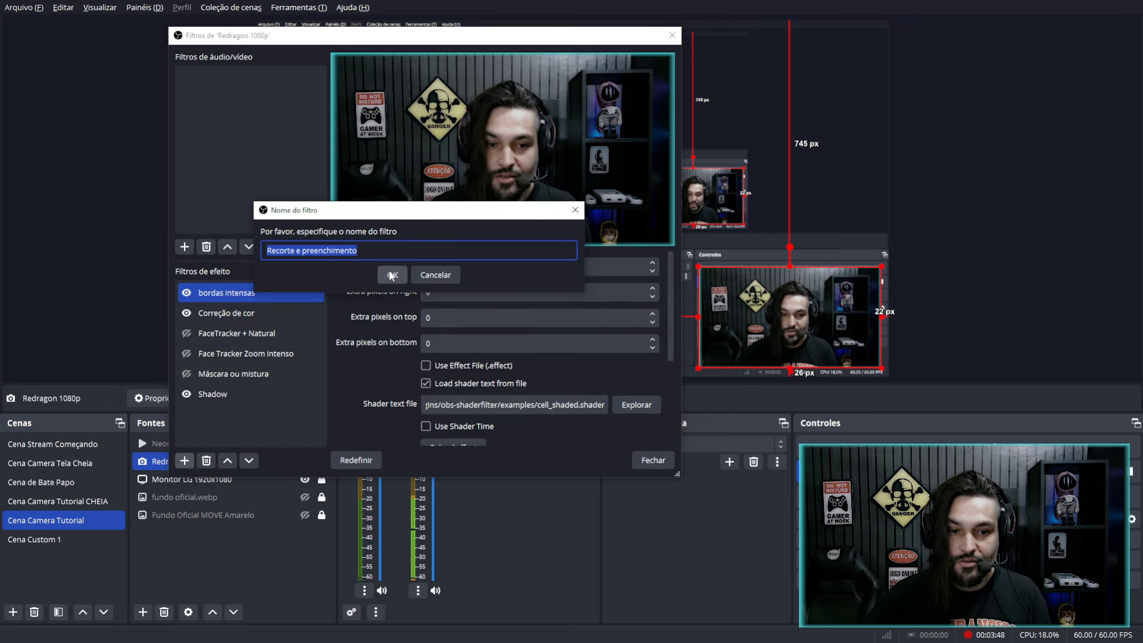
{"action": "left_click", "coordinate": [393, 273]}
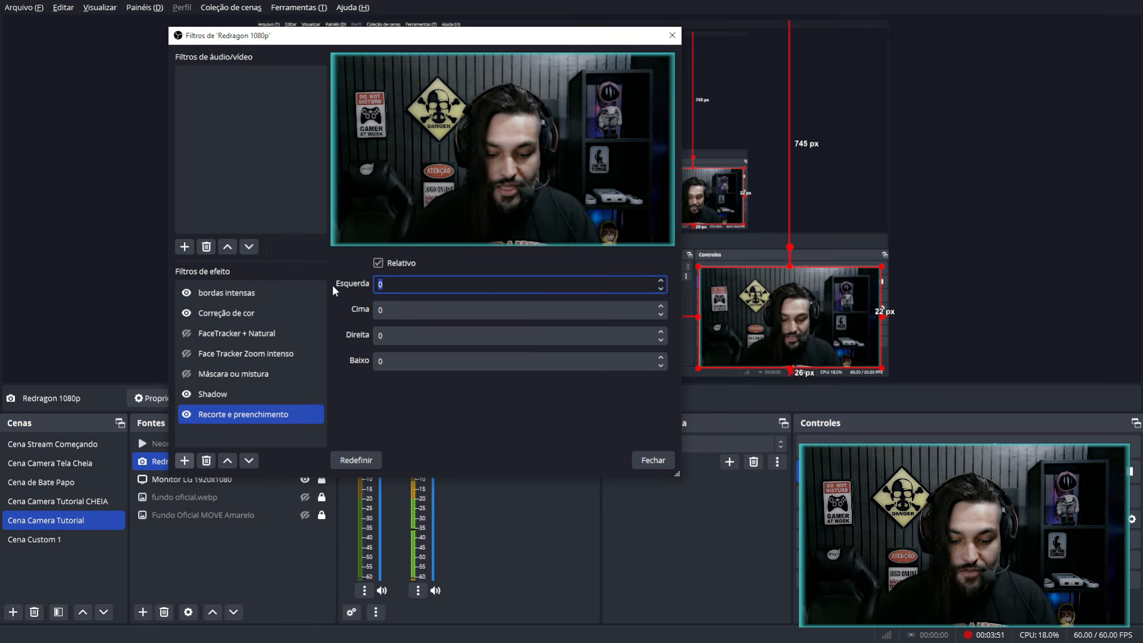
Set the webcam crop filter's Esquerda, Cima, Direita and Baixo values to -100 each.
{"action": "type", "text": "-100"}
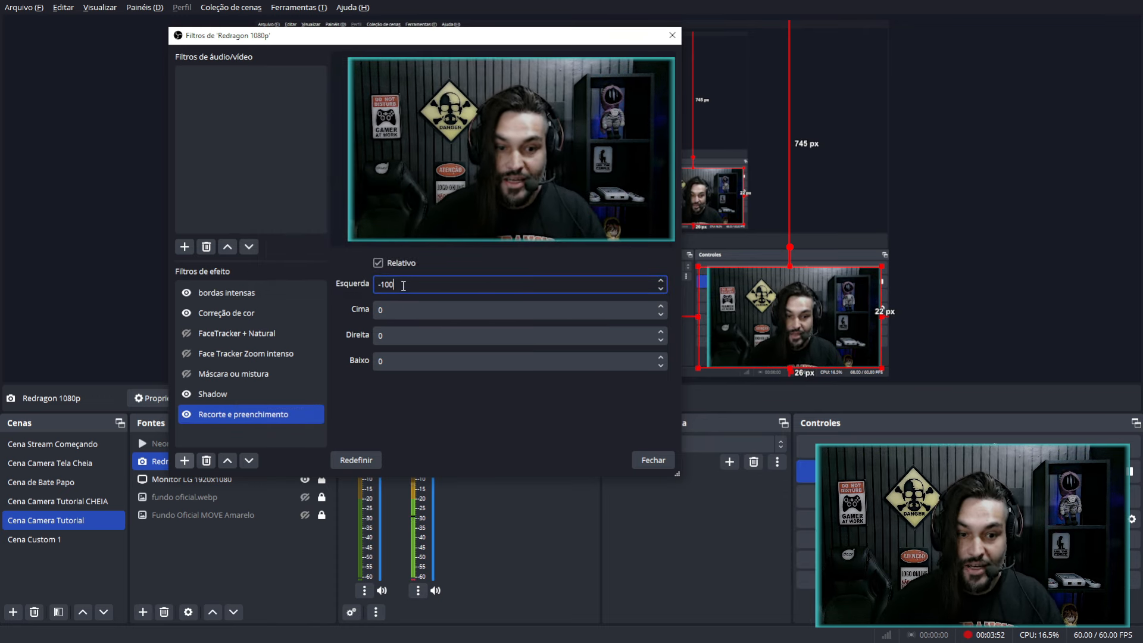
{"action": "key", "text": "Tab"}
{"action": "type", "text": "-100"}
{"action": "key", "text": "Tab"}
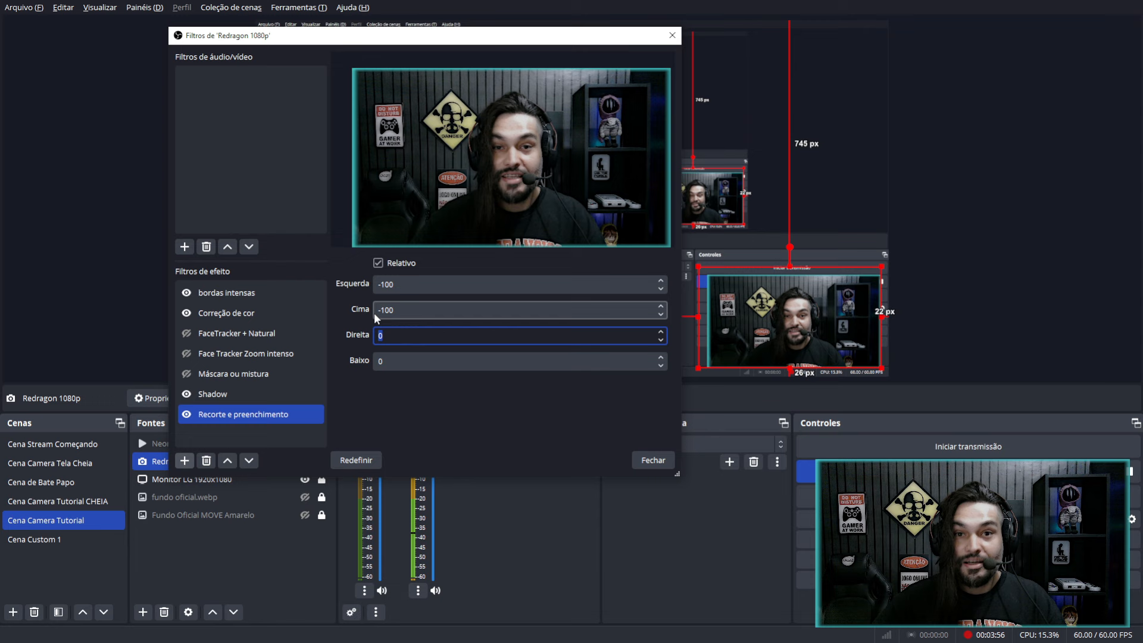
{"action": "type", "text": "-100"}
{"action": "key", "text": "Tab"}
{"action": "type", "text": "-100"}
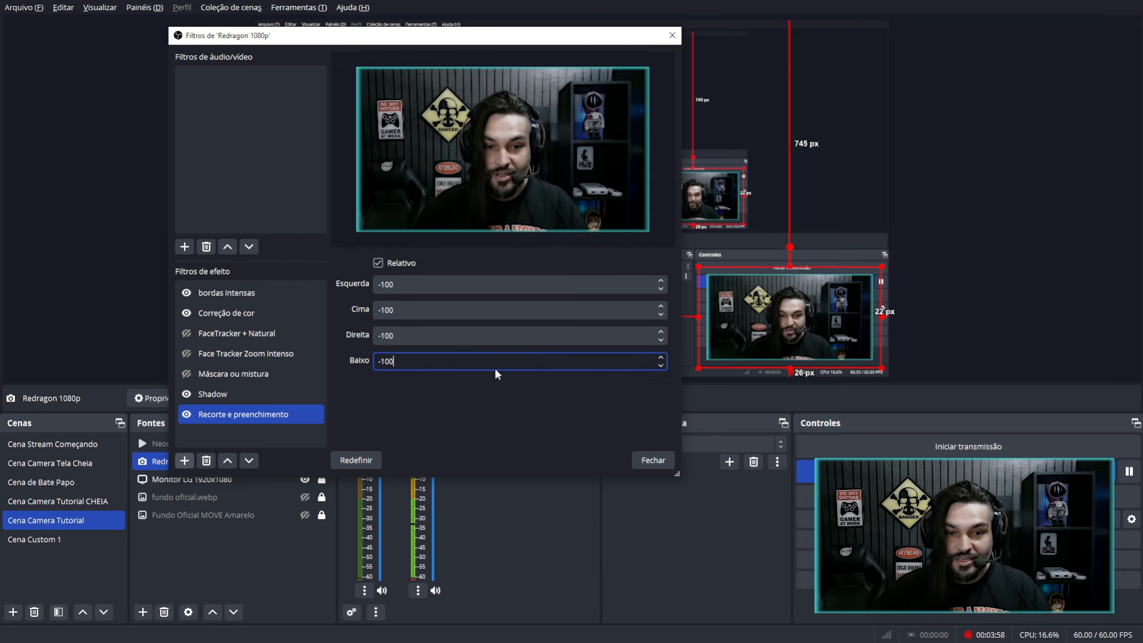
Change the webcam's Shadow filter position to Outer Shadow.
{"action": "left_click", "coordinate": [246, 395]}
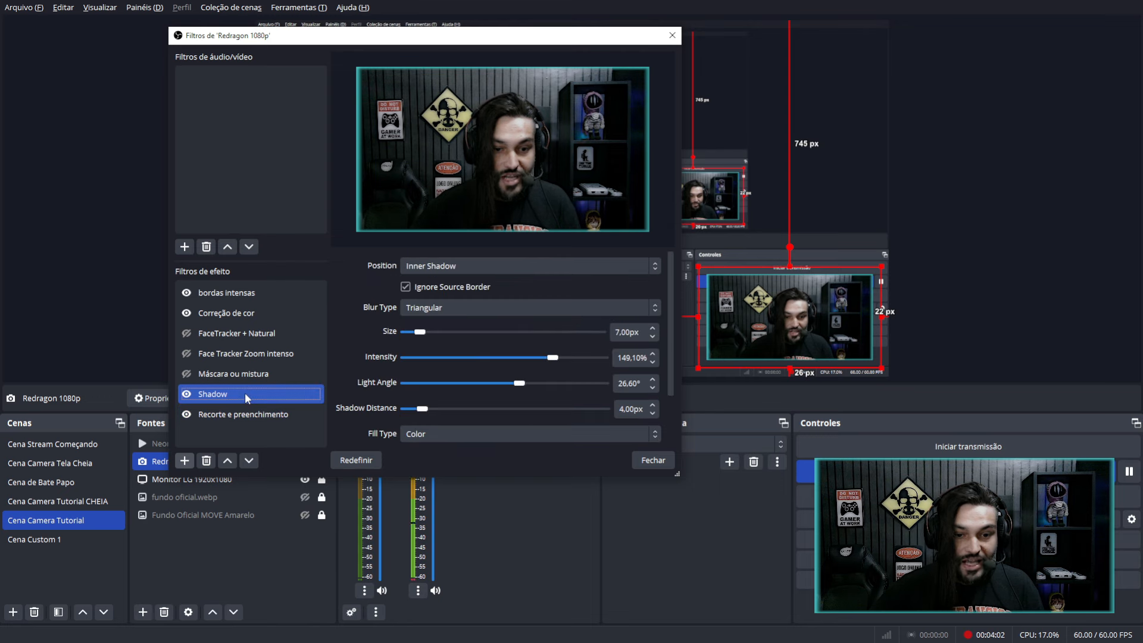
{"action": "left_click", "coordinate": [428, 266]}
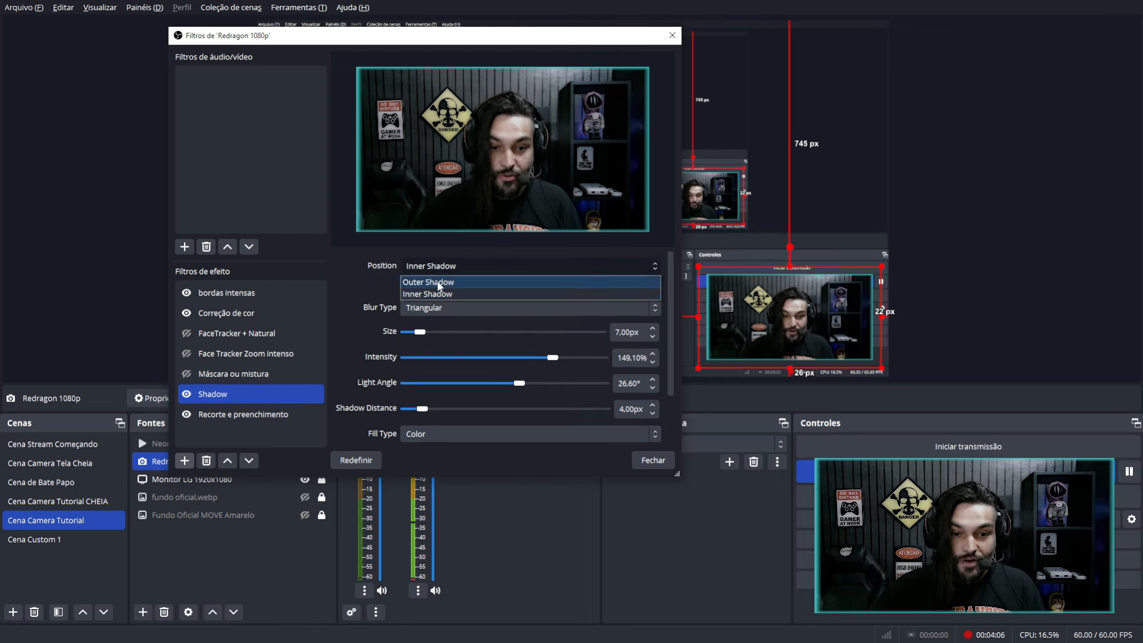
{"action": "left_click", "coordinate": [437, 281]}
Set the webcam shadow to size 78 px, intensity 183.60%, light angle -105°, distance 32 px and magenta color, and close the filters.
{"action": "left_click_drag", "start_coordinate": [423, 331], "coordinate": [484, 333]}
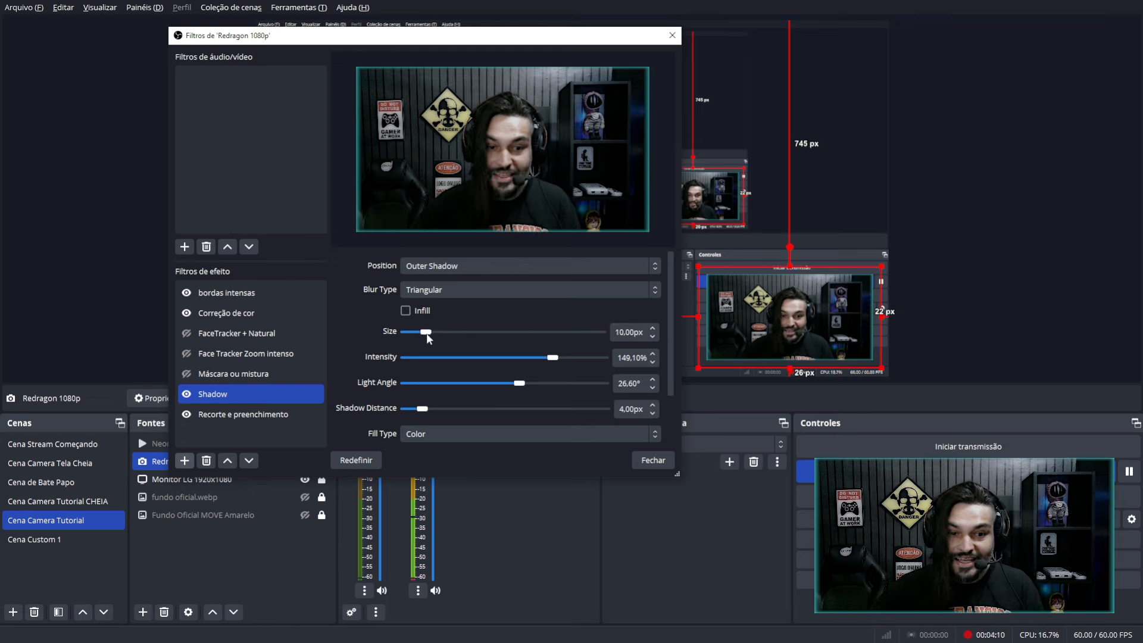
{"action": "left_click_drag", "start_coordinate": [509, 335], "coordinate": [585, 358]}
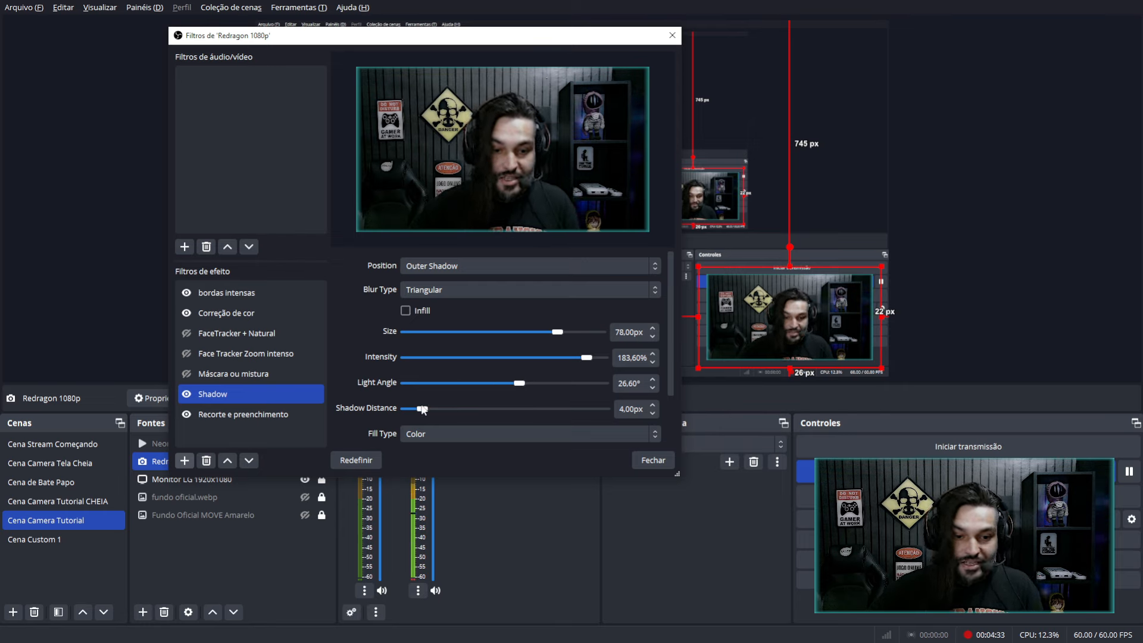
{"action": "left_click_drag", "start_coordinate": [422, 408], "coordinate": [448, 382]}
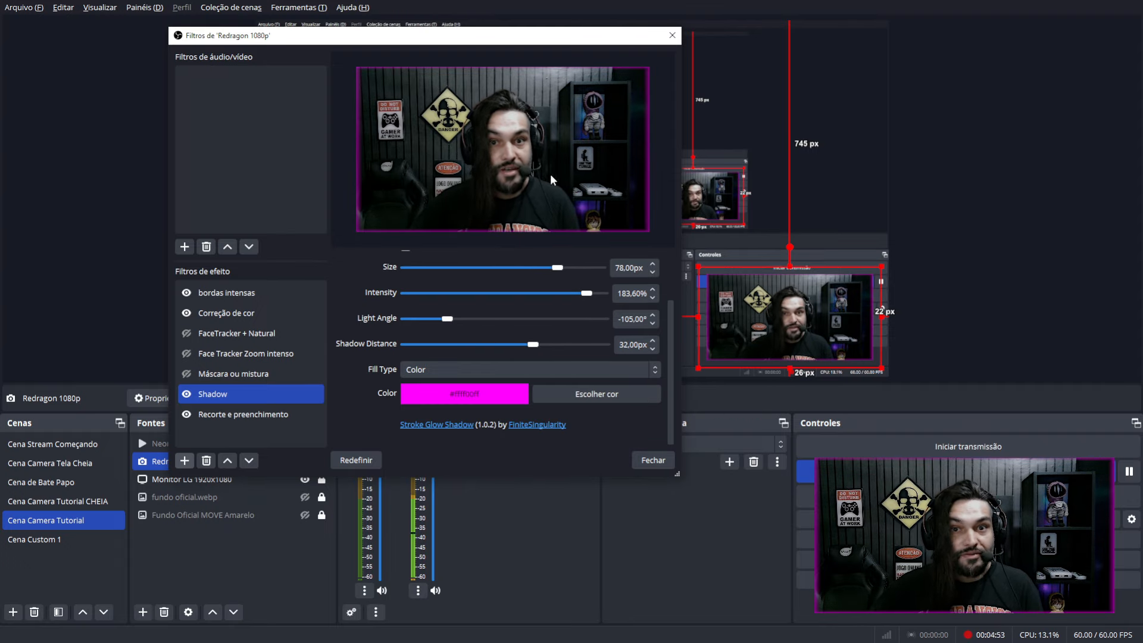
{"action": "left_click", "coordinate": [650, 459]}
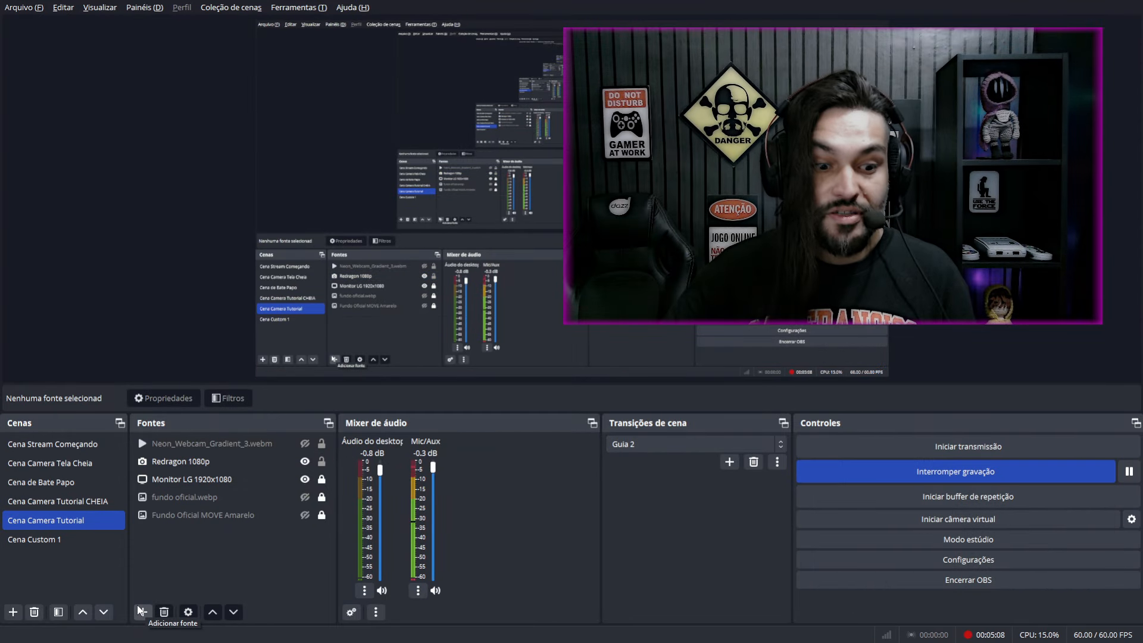
Add a new Texto (GDI+) source named Fonte com Shadow to the scene.
{"action": "left_click", "coordinate": [143, 612]}
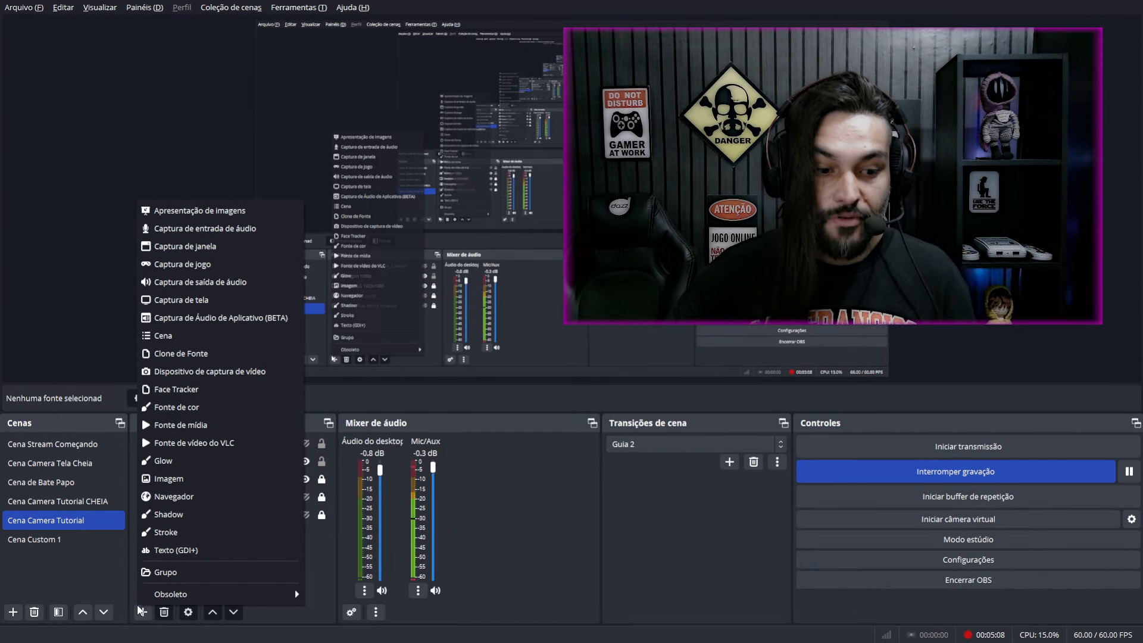
{"action": "left_click", "coordinate": [199, 550]}
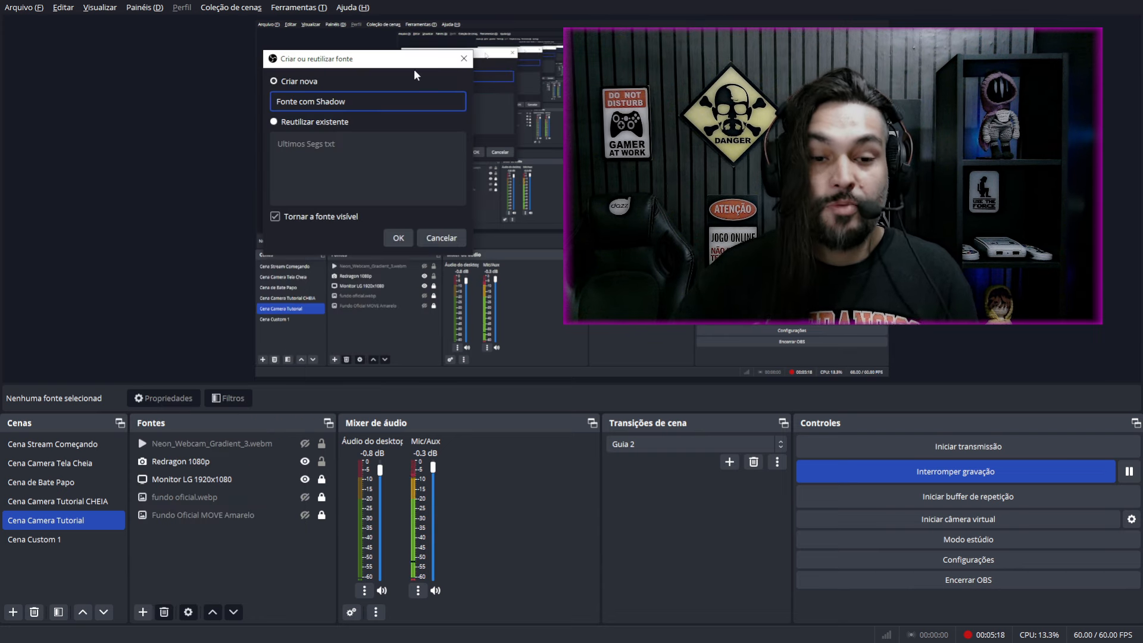
{"action": "left_click", "coordinate": [398, 238]}
{"action": "left_click_drag", "start_coordinate": [465, 64], "coordinate": [448, 33]}
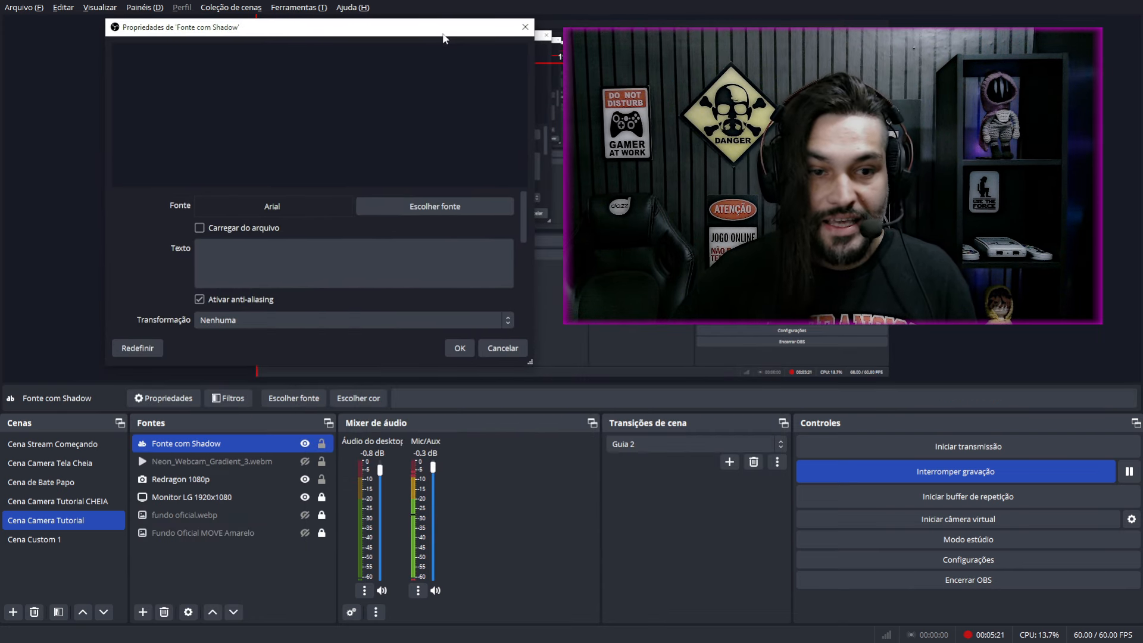
Set the text source's font to b Best Friend Regular.
{"action": "left_click", "coordinate": [436, 206]}
{"action": "scroll", "coordinate": [270, 138], "scroll_direction": "down", "scroll_amount": 1}
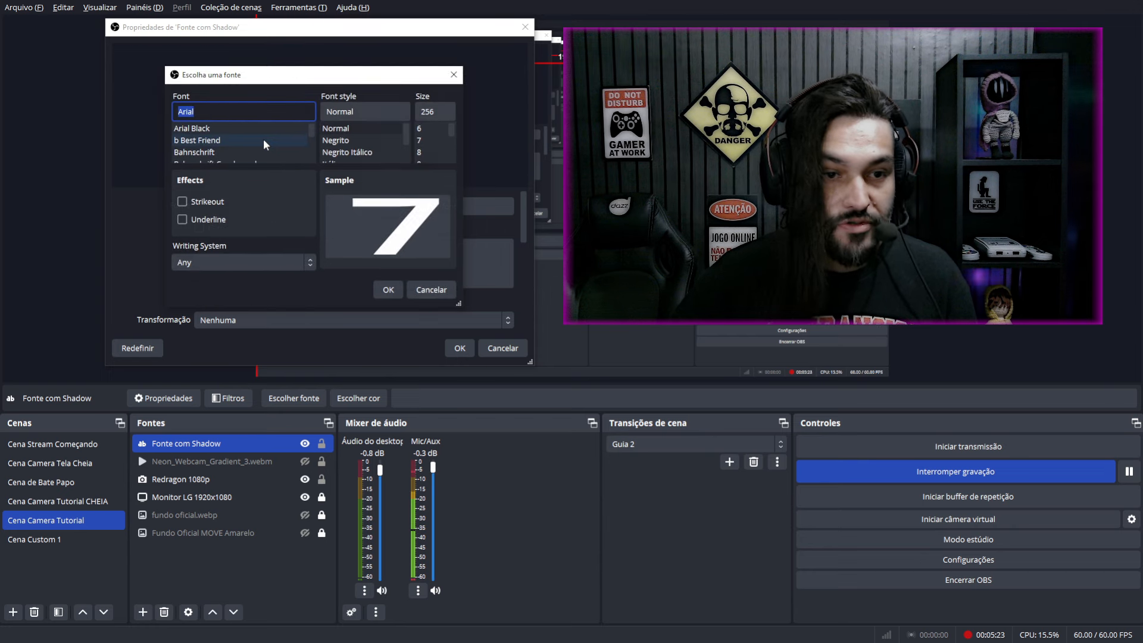
{"action": "left_click", "coordinate": [241, 141]}
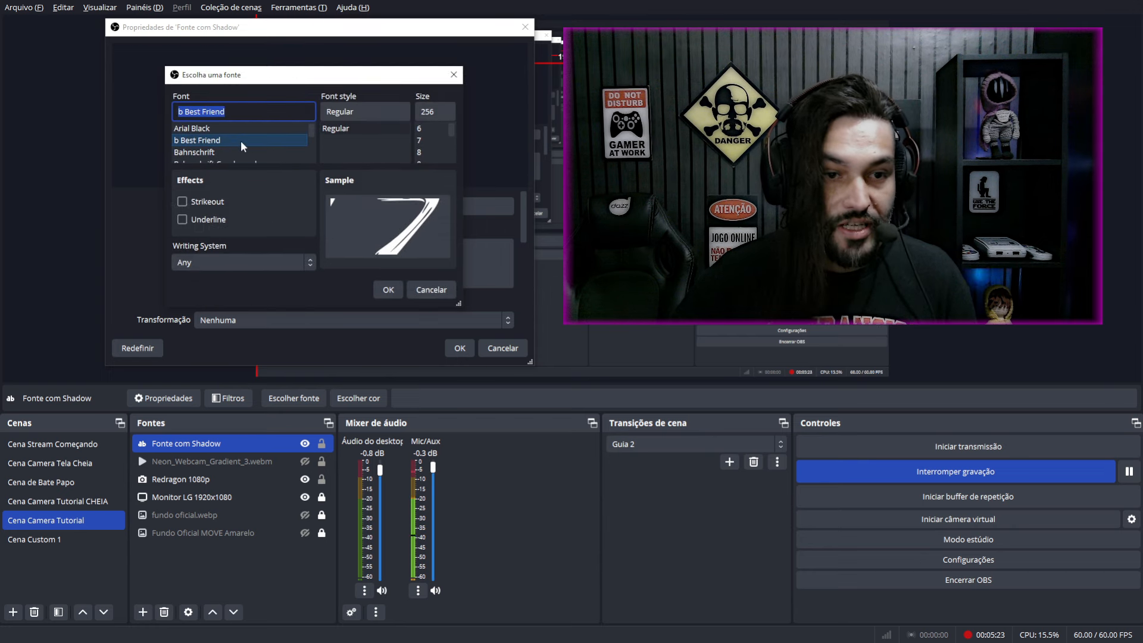
{"action": "left_click", "coordinate": [390, 288]}
Enter Shadow as the source's text, confirm its properties and place it over the lower-left part of the webcam image.
{"action": "left_click", "coordinate": [424, 256]}
{"action": "type", "text": "Shadow"}
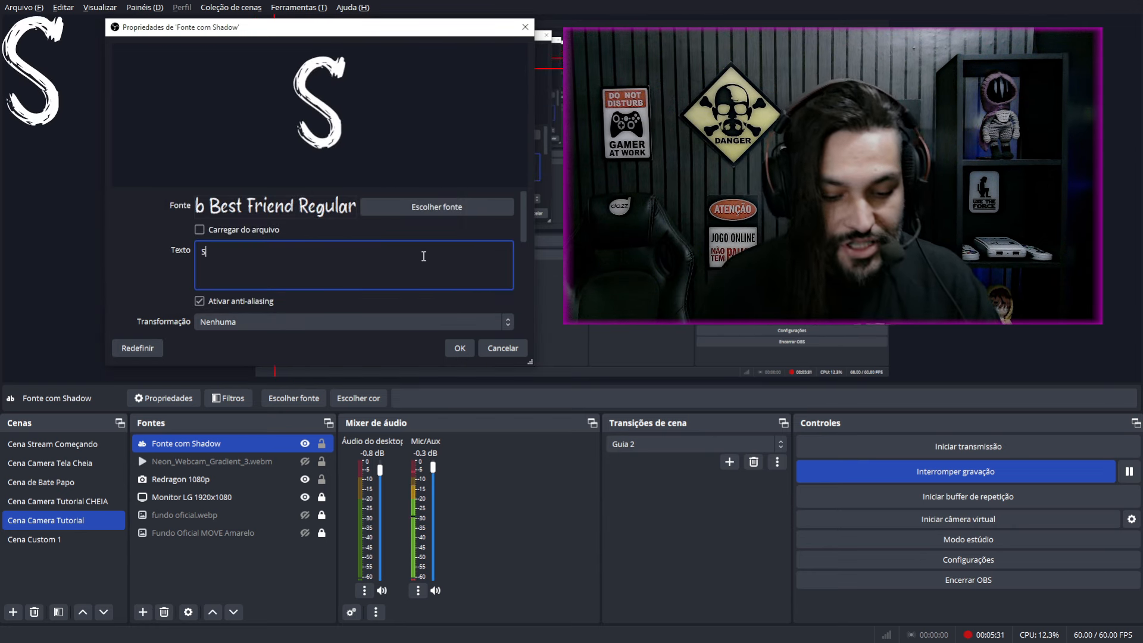
{"action": "left_click", "coordinate": [460, 348]}
{"action": "left_click_drag", "start_coordinate": [411, 56], "coordinate": [670, 177]}
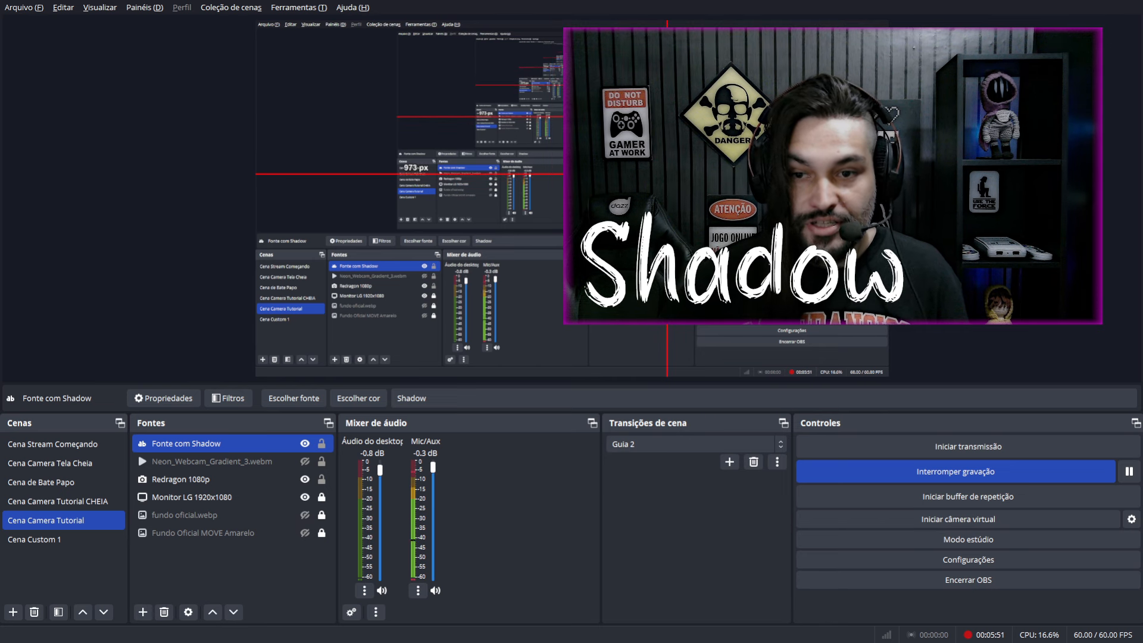
{"action": "left_click", "coordinate": [459, 283]}
Add a Shadow effect filter to the Fonte com Shadow source, keeping the name Shadow.
{"action": "left_click", "coordinate": [220, 445]}
{"action": "right_click", "coordinate": [220, 445]}
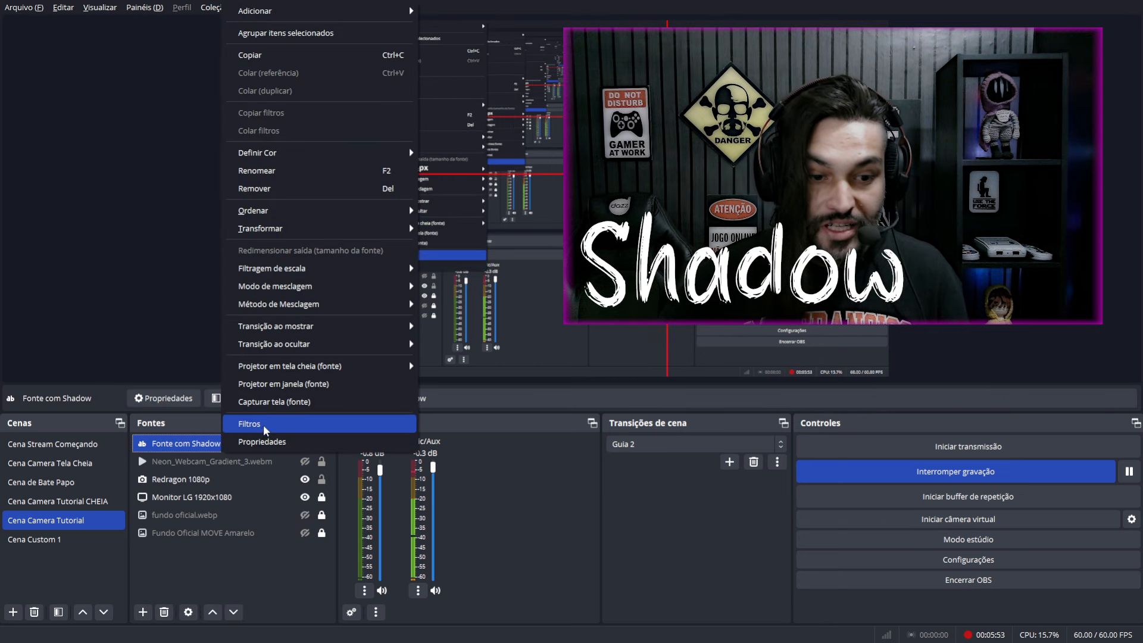
{"action": "left_click", "coordinate": [263, 424]}
{"action": "left_click_drag", "start_coordinate": [542, 97], "coordinate": [260, 57]}
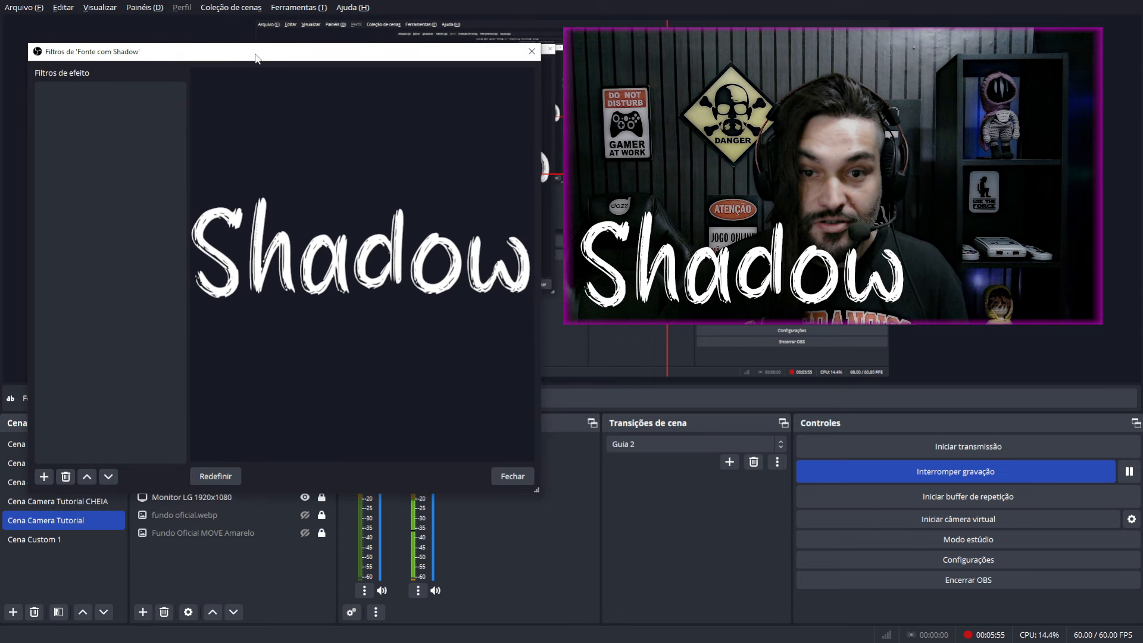
{"action": "left_click", "coordinate": [43, 476]}
{"action": "left_click", "coordinate": [81, 433]}
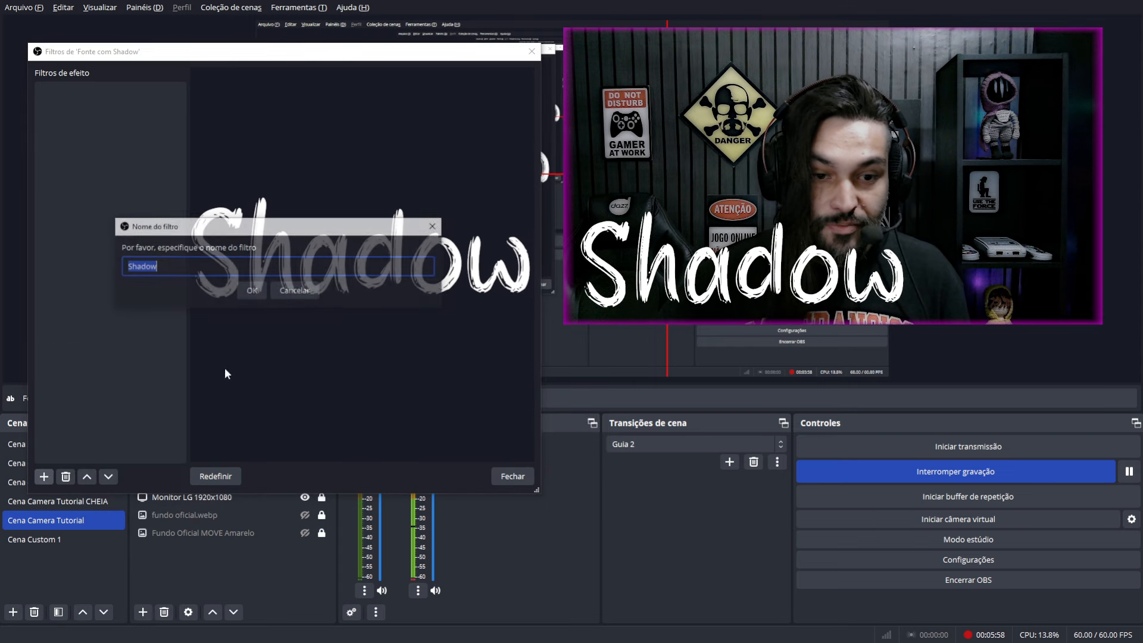
{"action": "left_click", "coordinate": [264, 289]}
Give the text's outer shadow a violet color, size 31 px and intensity 103.50%.
{"action": "left_click", "coordinate": [314, 186]}
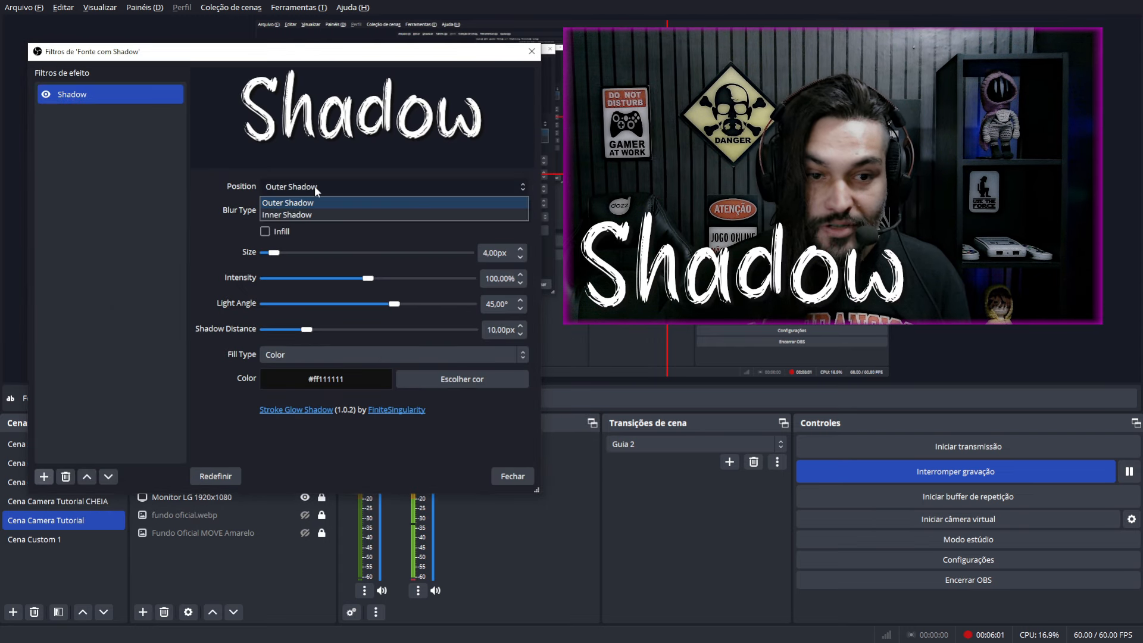
{"action": "left_click", "coordinate": [315, 186]}
{"action": "left_click_drag", "start_coordinate": [274, 253], "coordinate": [302, 250]}
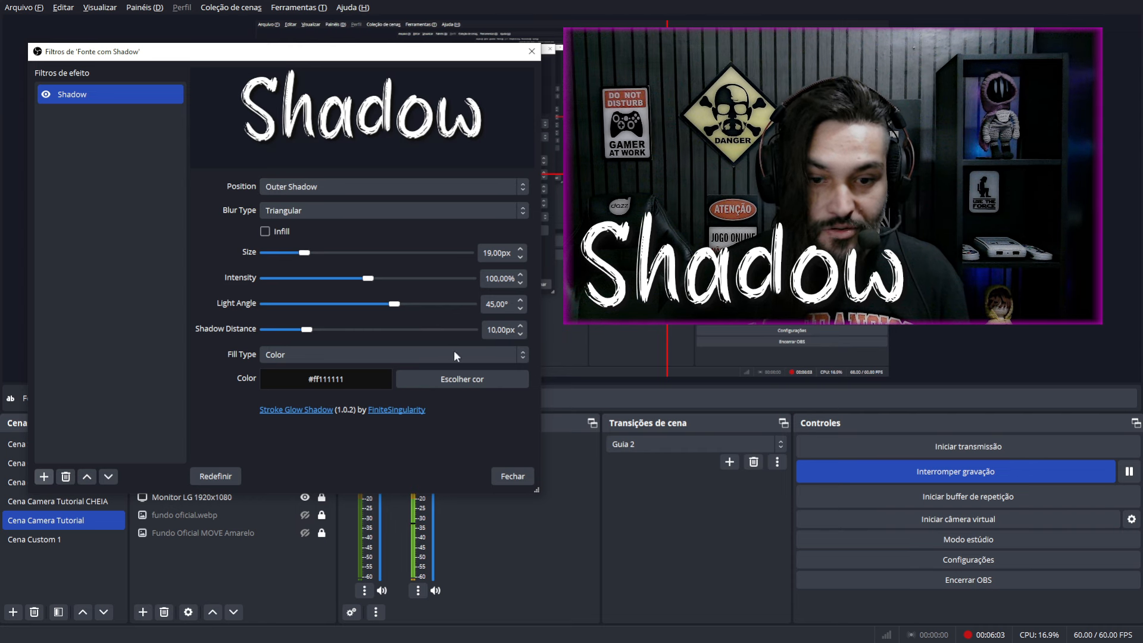
{"action": "left_click", "coordinate": [417, 379]}
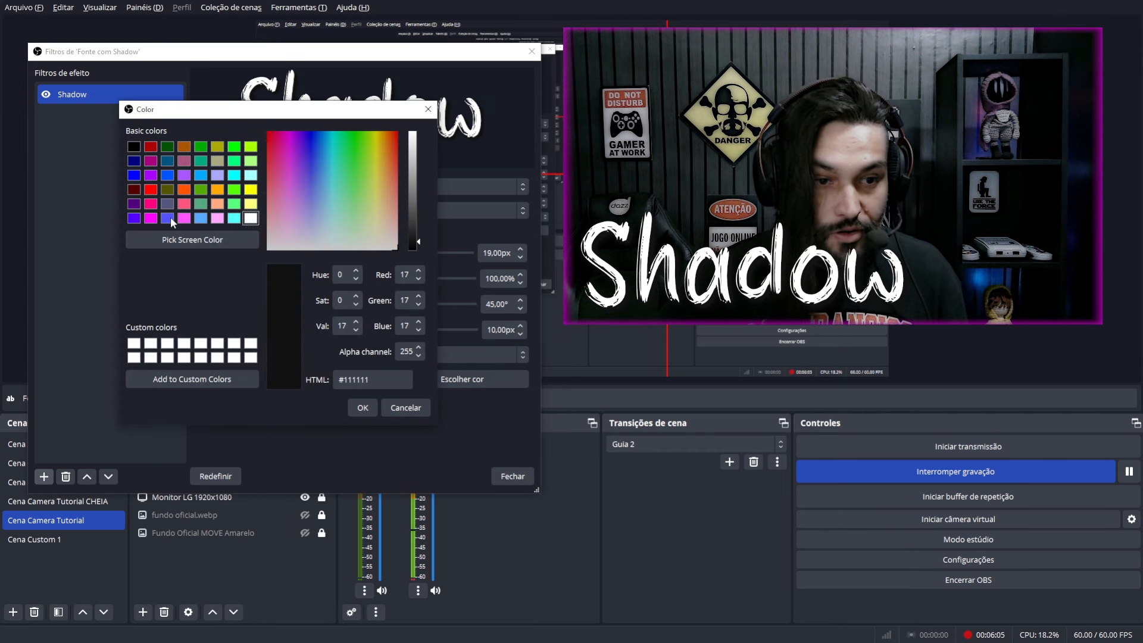
{"action": "left_click", "coordinate": [170, 217]}
{"action": "left_click", "coordinate": [365, 407]}
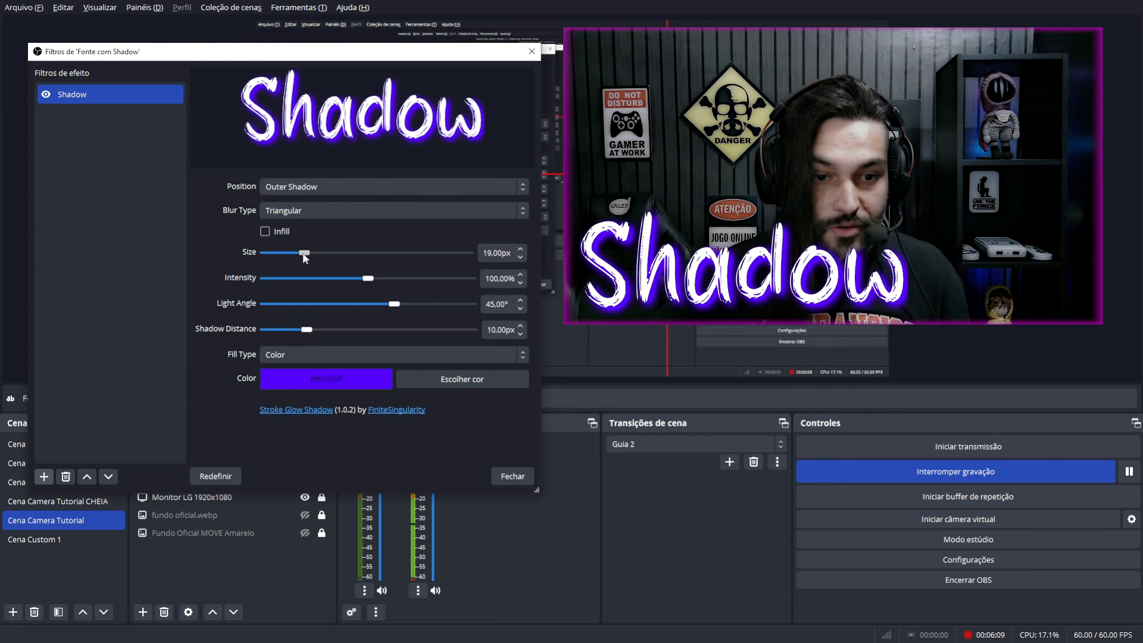
{"action": "left_click_drag", "start_coordinate": [302, 252], "coordinate": [329, 253]}
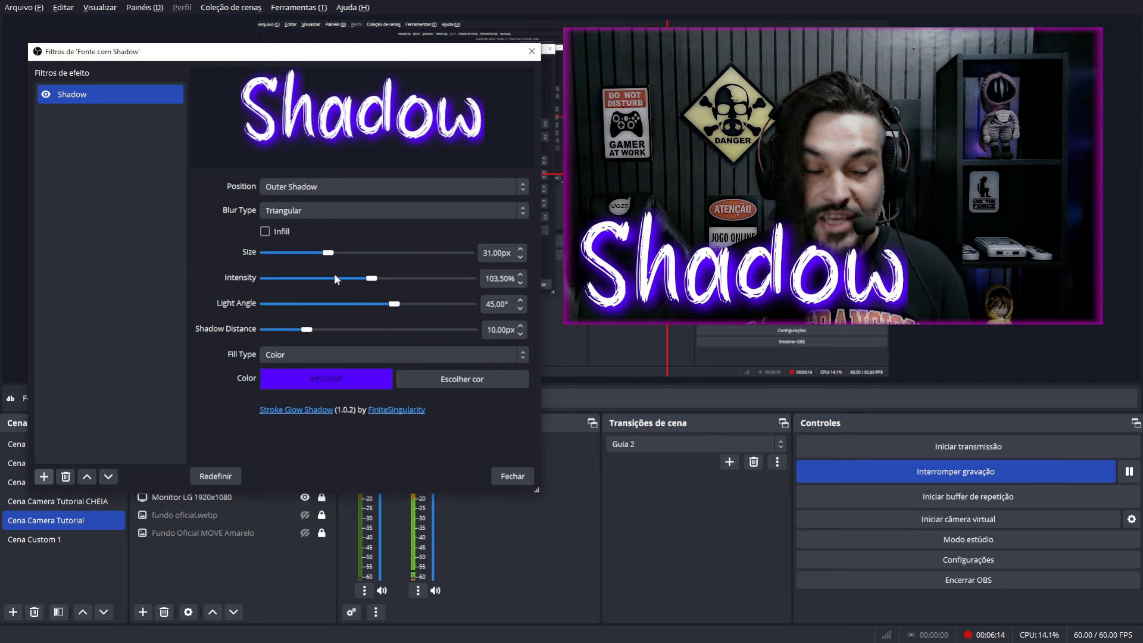
Add a Recorte e preenchimento effect filter to the text source, keeping its default name.
{"action": "left_click", "coordinate": [44, 476]}
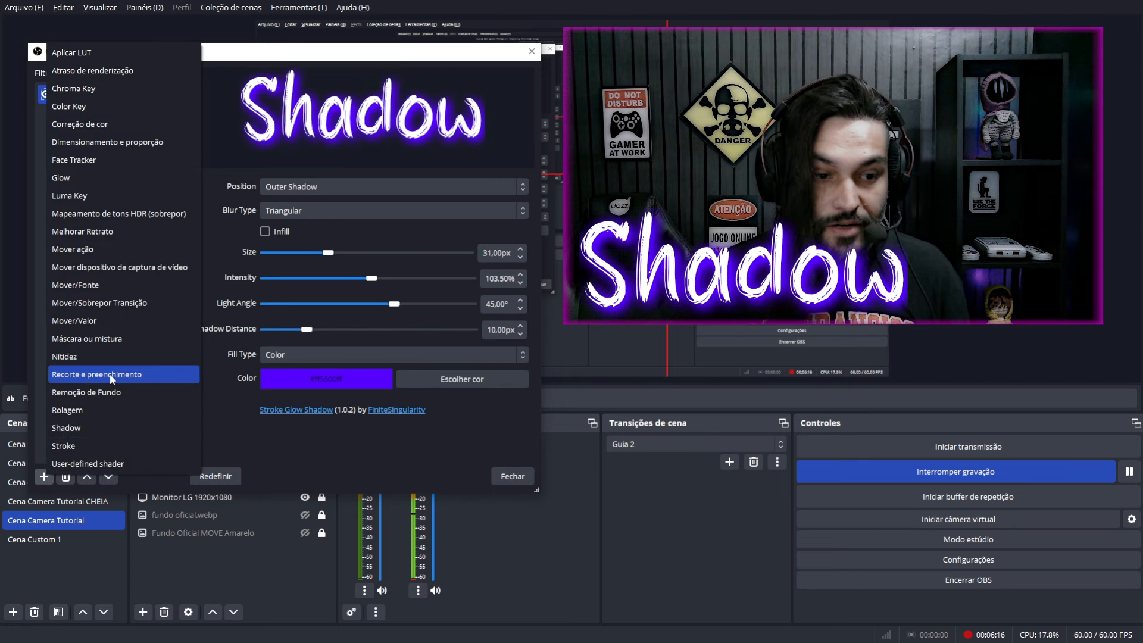
{"action": "left_click", "coordinate": [110, 373]}
{"action": "left_click", "coordinate": [258, 290]}
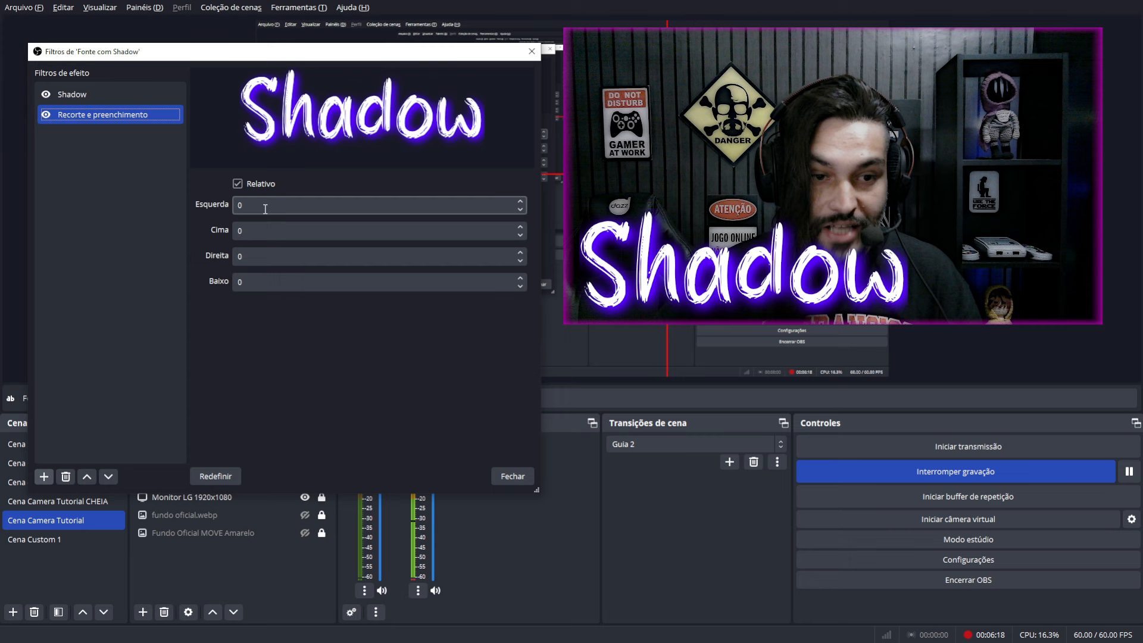
Set the text's relative crop padding to -100 on all four sides and reposition the text over the webcam's lower-left part.
{"action": "left_click_drag", "start_coordinate": [264, 209], "coordinate": [205, 192]}
{"action": "type", "text": "-1"}
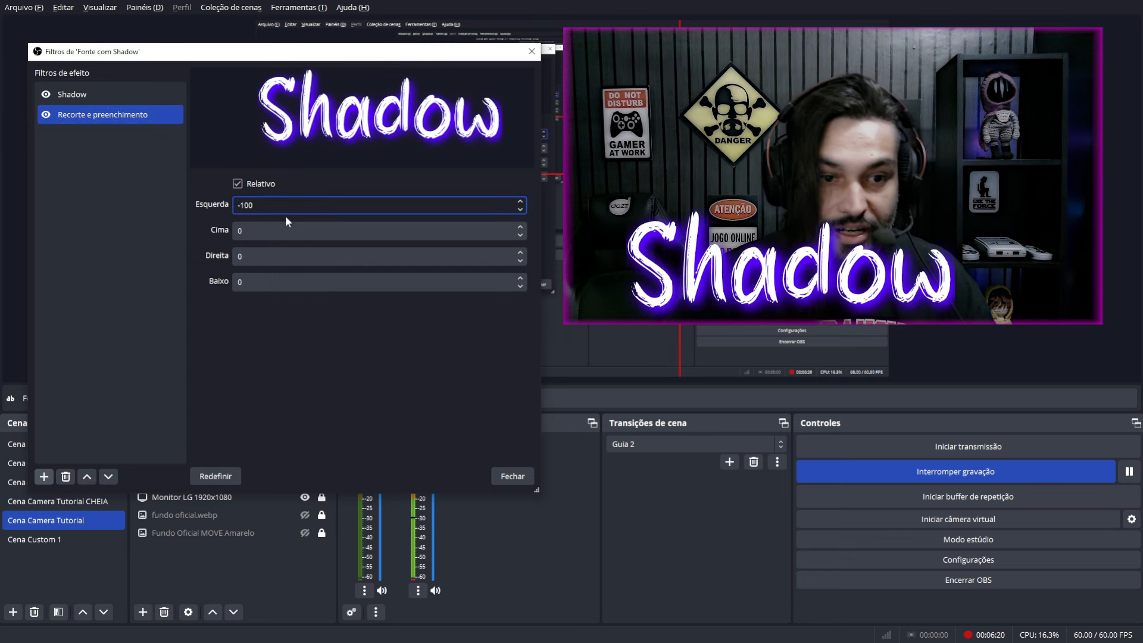
{"action": "type", "text": "00"}
{"action": "key", "text": "Return"}
{"action": "key", "text": "Tab"}
{"action": "type", "text": "-100"}
{"action": "key", "text": "Tab"}
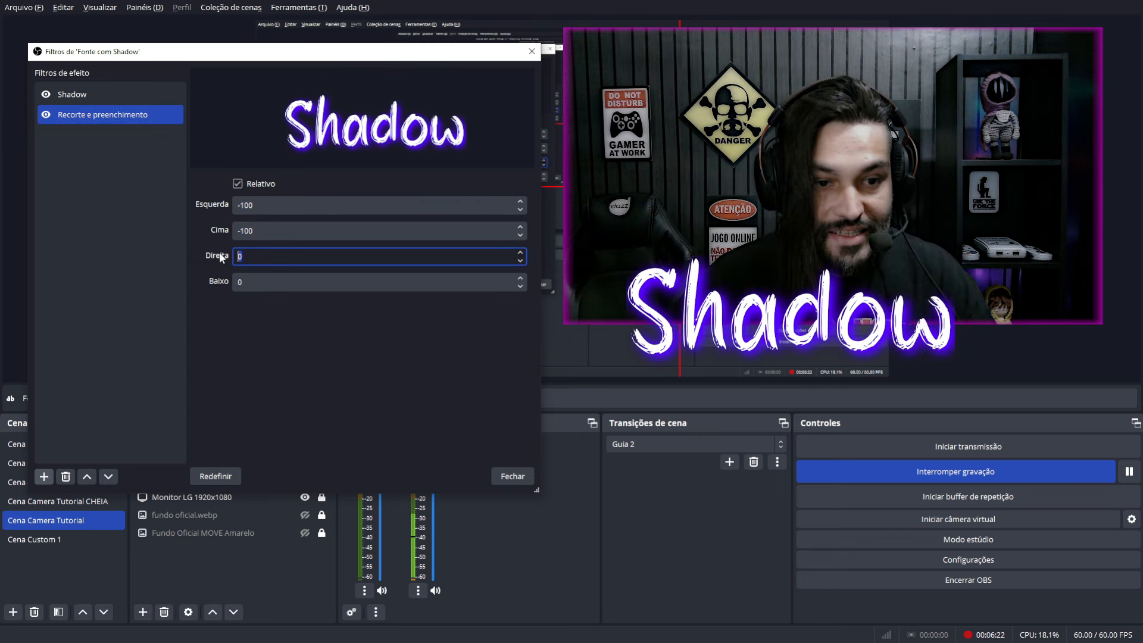
{"action": "type", "text": "-100"}
{"action": "key", "text": "Tab"}
{"action": "type", "text": "-100"}
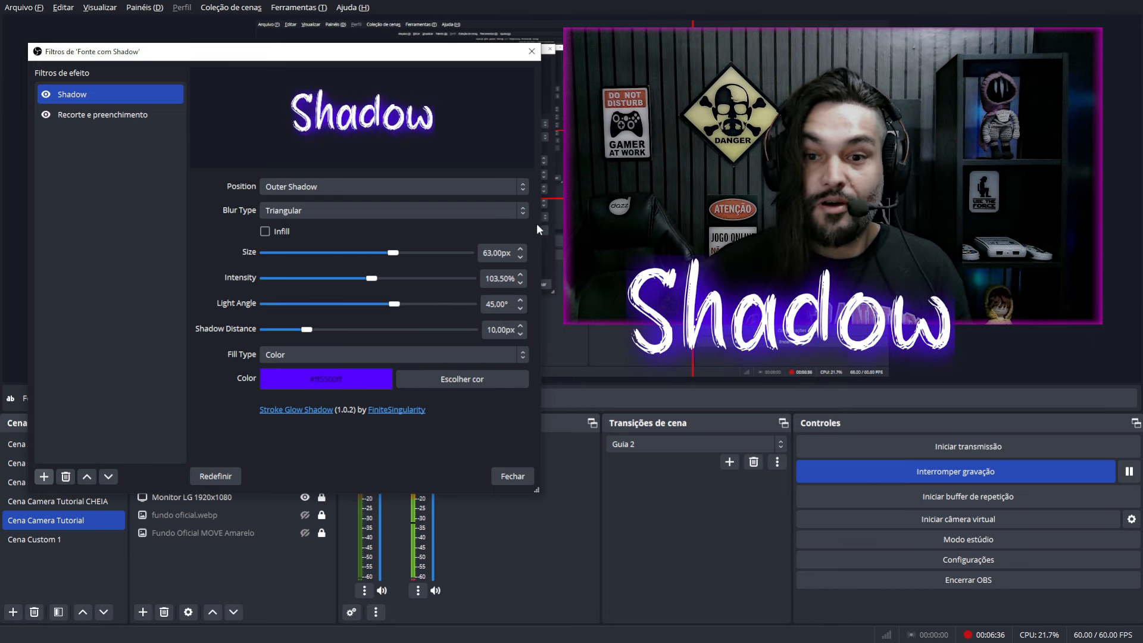
{"action": "left_click_drag", "start_coordinate": [666, 199], "coordinate": [644, 169]}
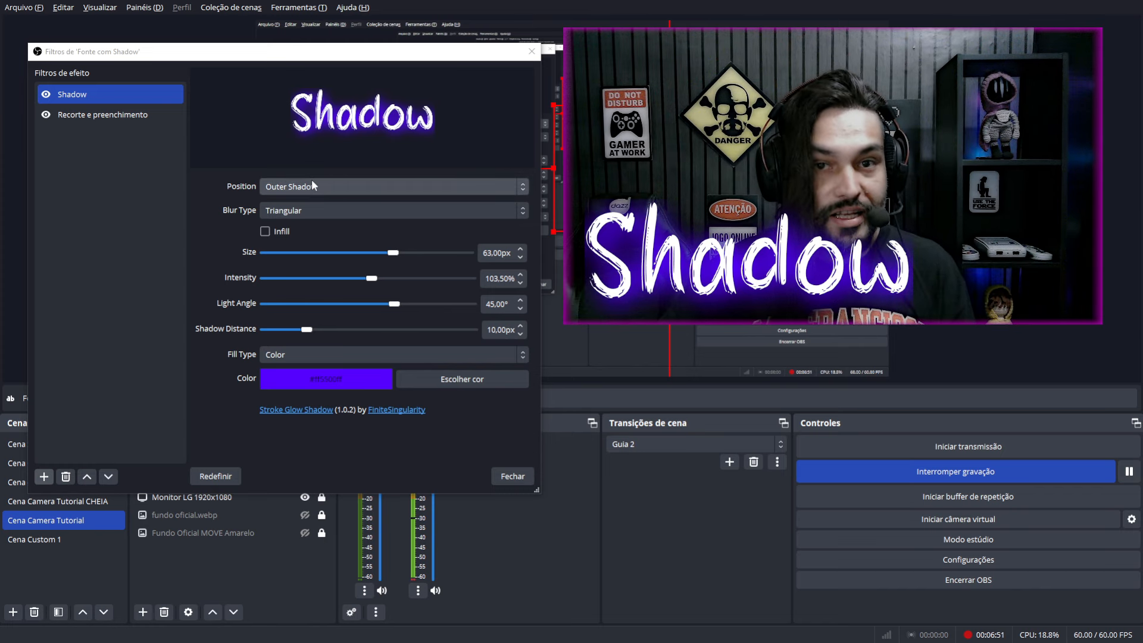
Disable the text's Shadow filter and add a Stroke effect filter, keeping the name Stroke.
{"action": "left_click", "coordinate": [140, 118]}
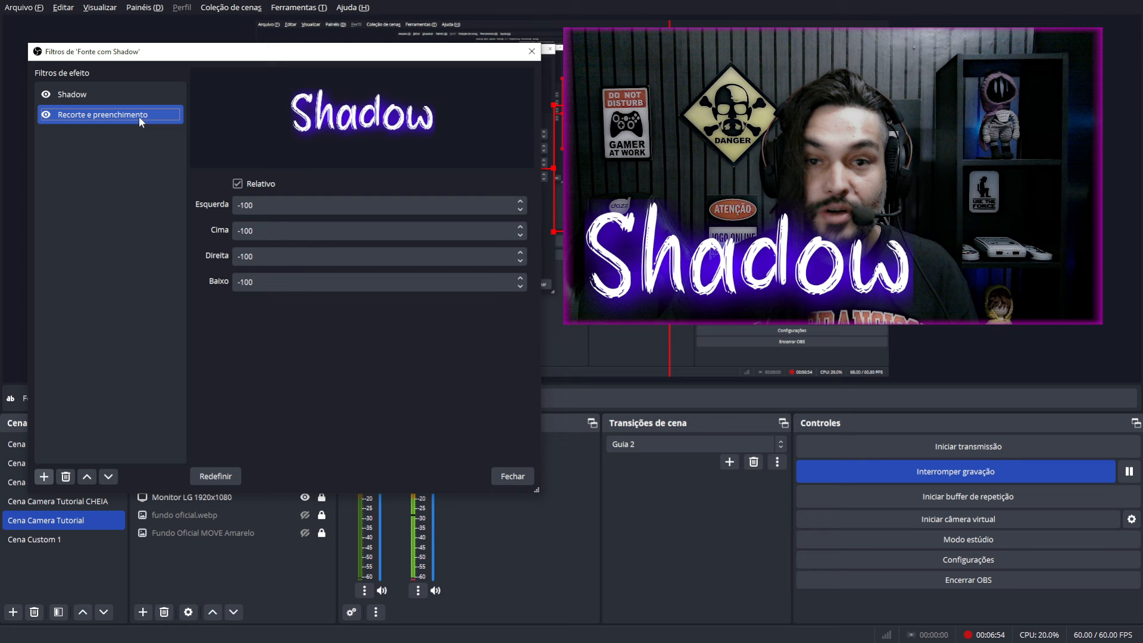
{"action": "left_click", "coordinate": [47, 95]}
{"action": "left_click", "coordinate": [44, 477]}
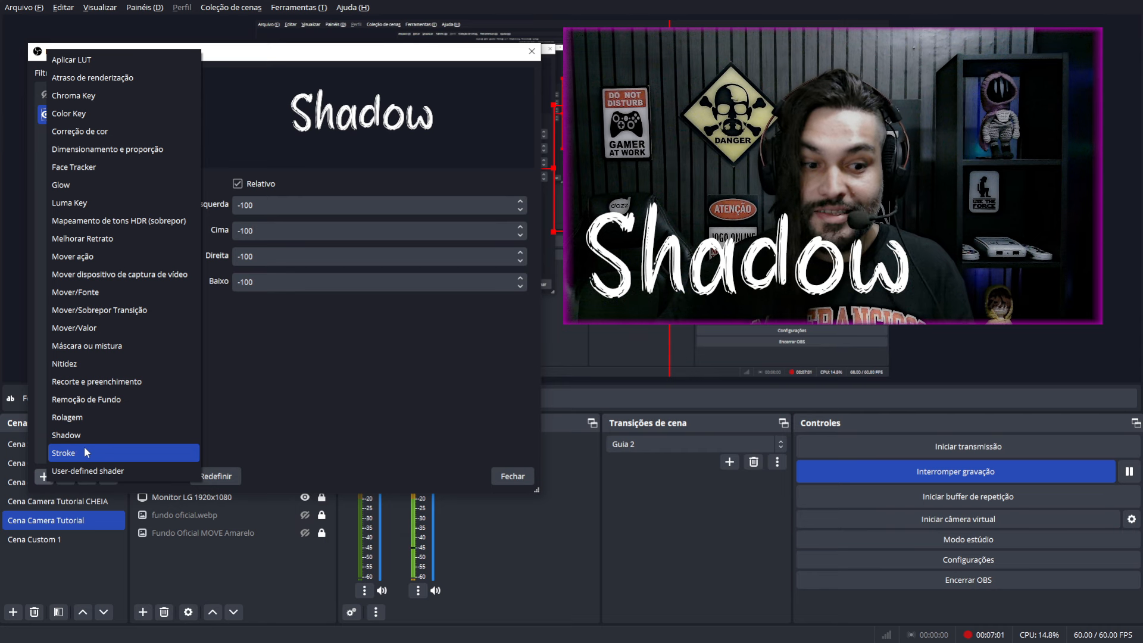
{"action": "left_click", "coordinate": [85, 452]}
{"action": "left_click", "coordinate": [253, 290]}
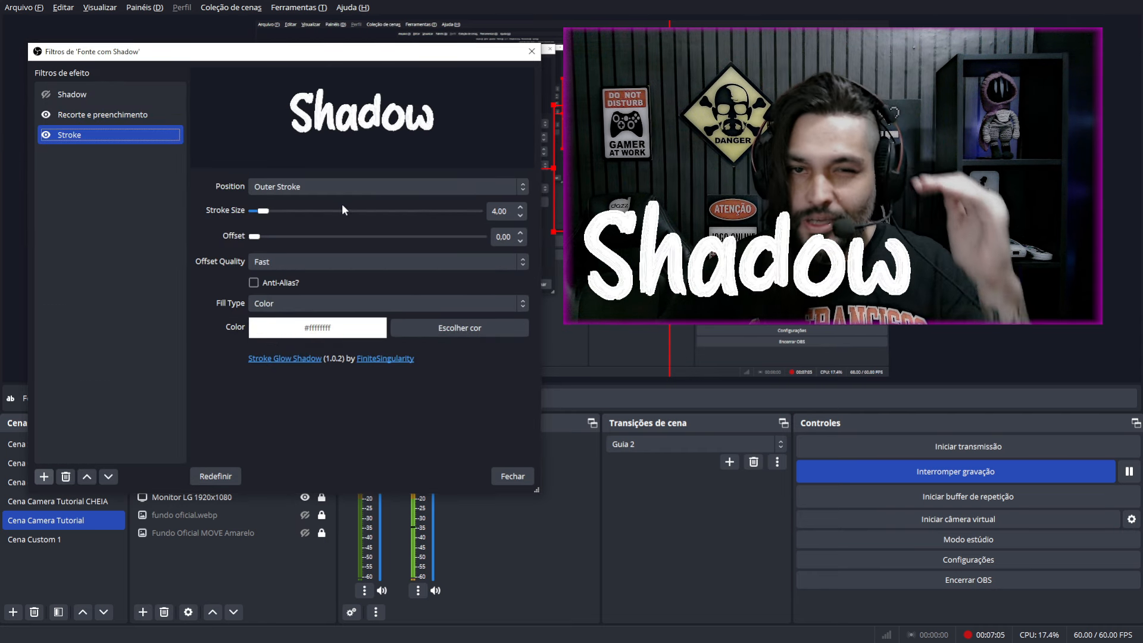
Give the text's stroke the magenta color #ff00ff, size 2.00 and the Inner Stroke position.
{"action": "left_click", "coordinate": [481, 331]}
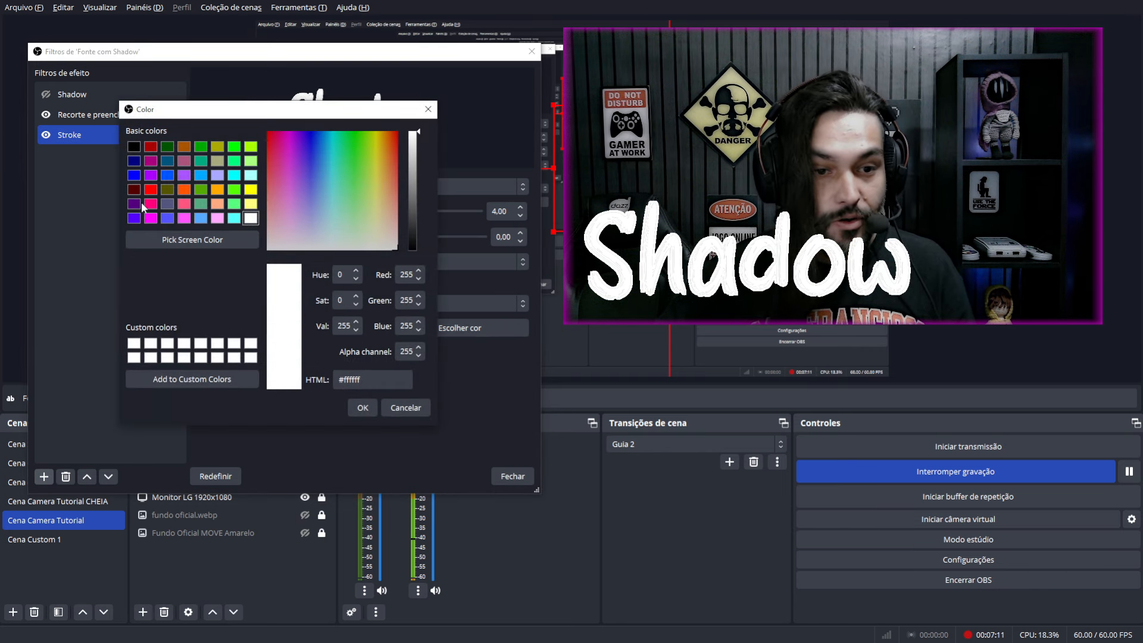
{"action": "left_click", "coordinate": [151, 218]}
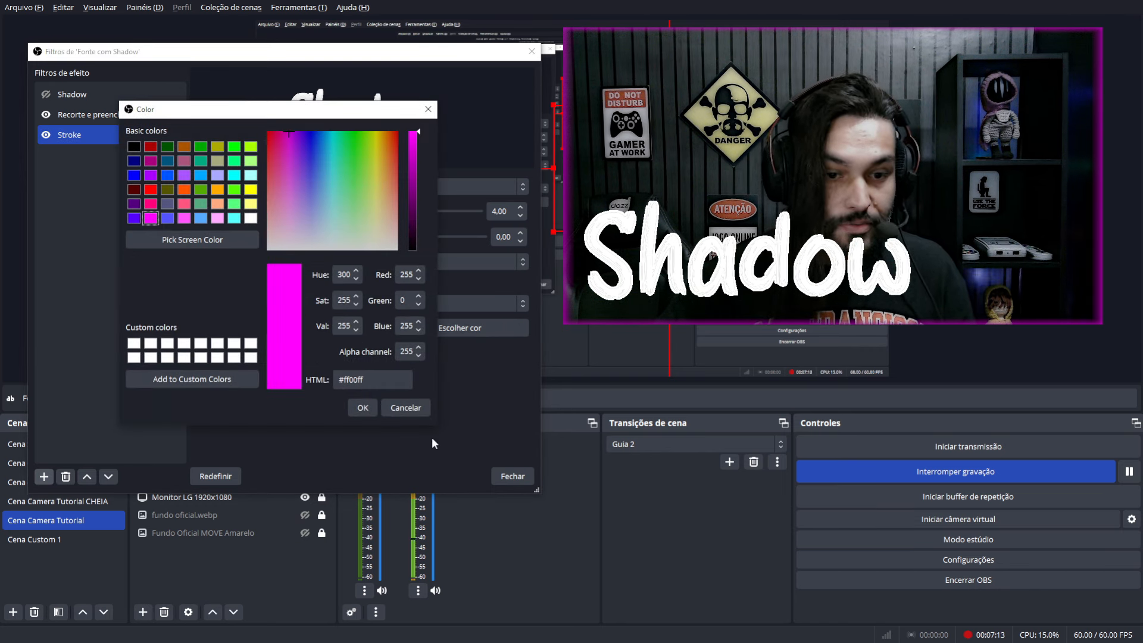
{"action": "left_click", "coordinate": [363, 408]}
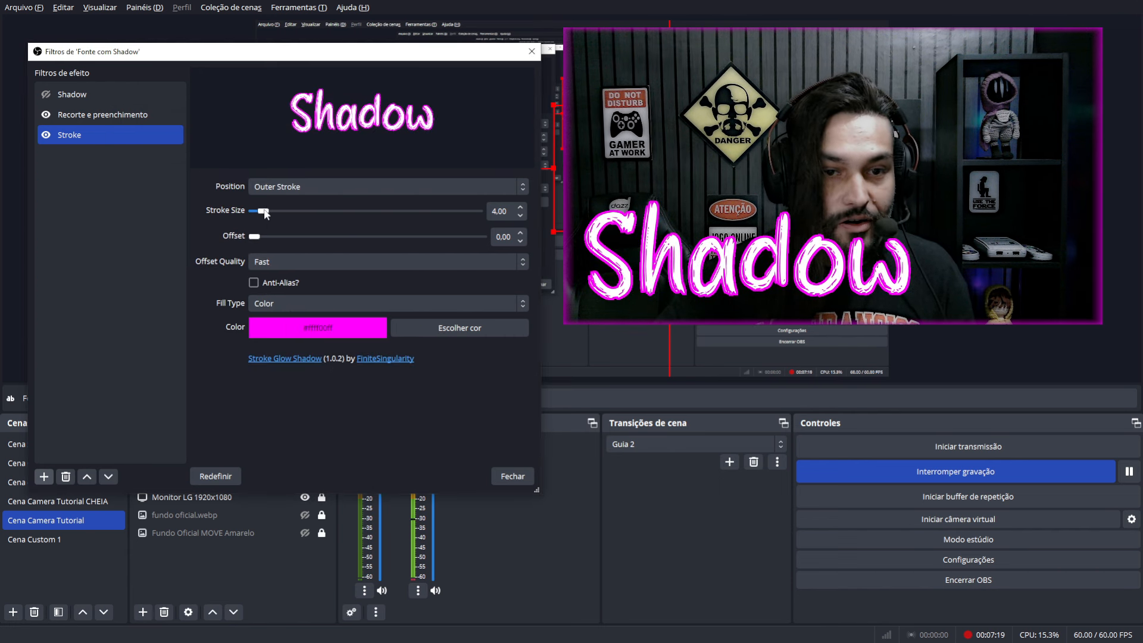
{"action": "mouse_move", "coordinate": [264, 211]}
{"action": "left_mouse_down"}
{"action": "mouse_move", "coordinate": [421, 212]}
{"action": "mouse_move", "coordinate": [405, 223]}
{"action": "mouse_move", "coordinate": [259, 209]}
{"action": "left_mouse_up"}
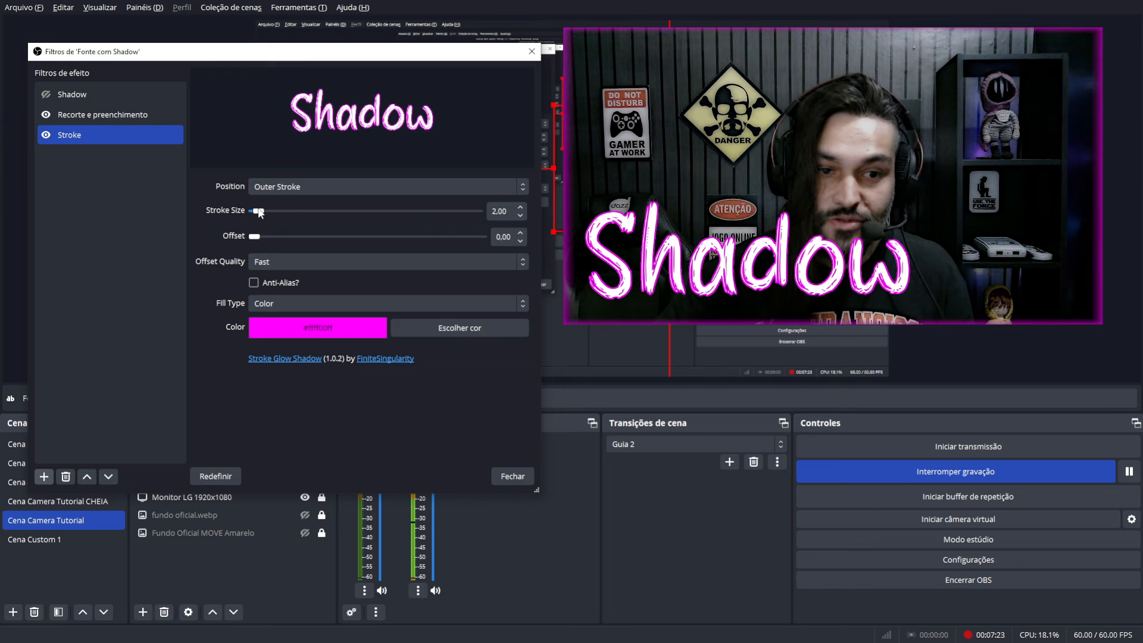
{"action": "left_click", "coordinate": [309, 186]}
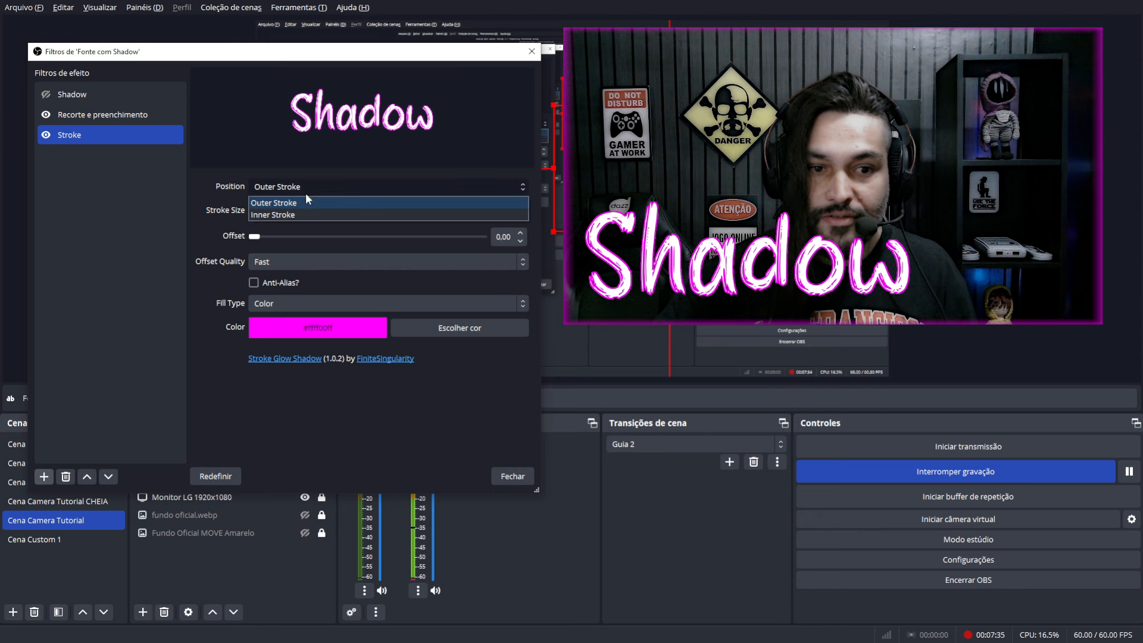
{"action": "left_click", "coordinate": [306, 213]}
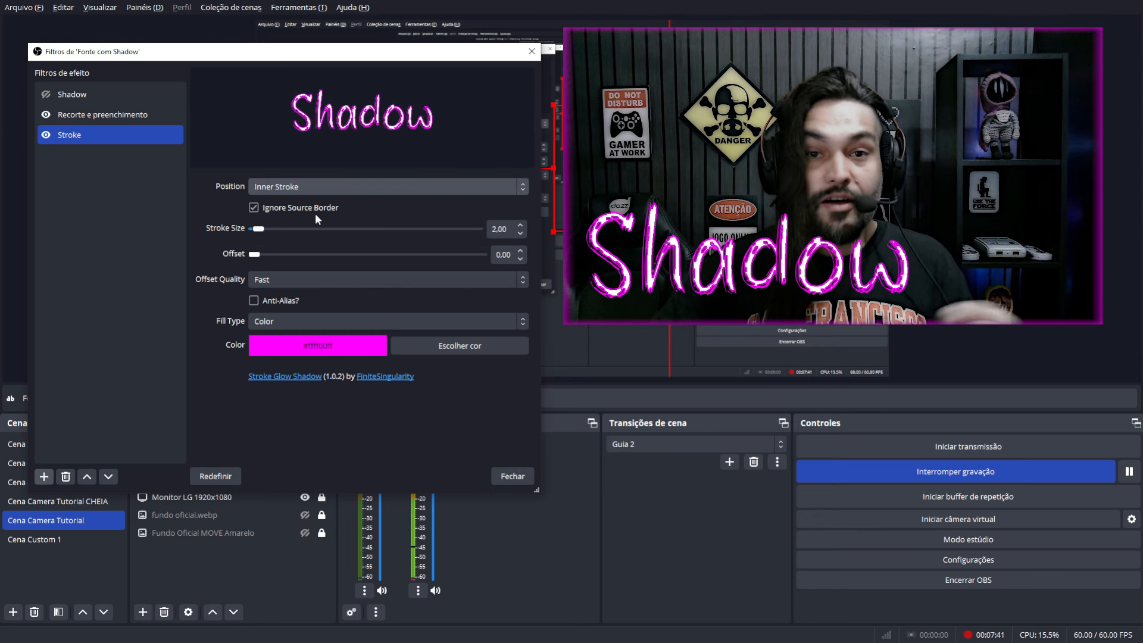
Re-enable the text's Shadow filter and set its size to 25 px.
{"action": "left_click", "coordinate": [46, 94]}
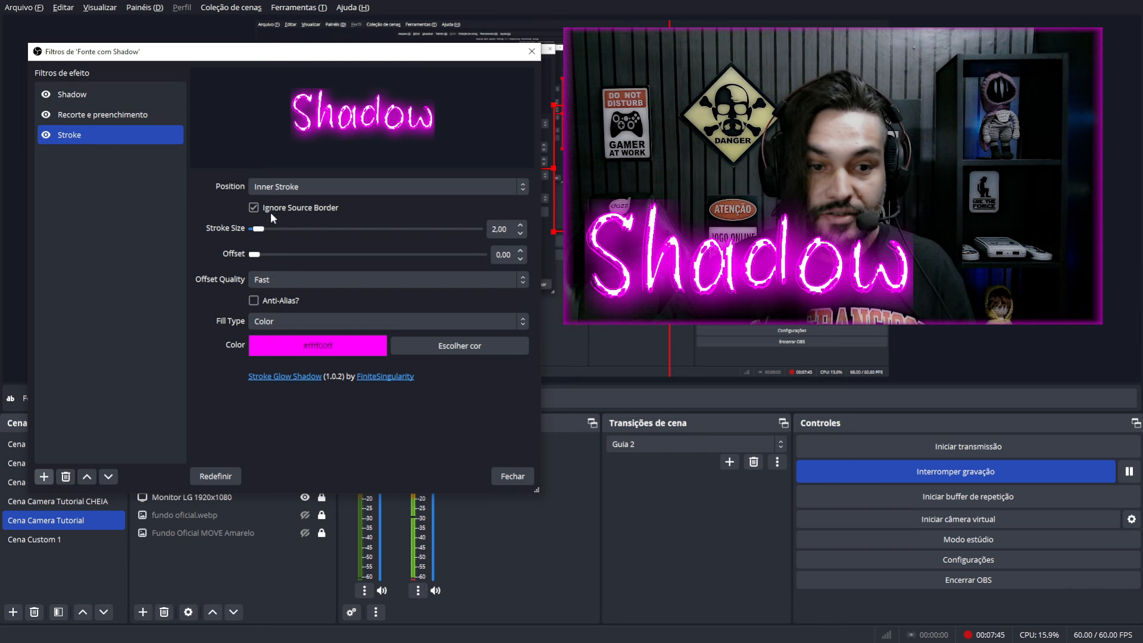
{"action": "left_click", "coordinate": [102, 94]}
{"action": "left_click_drag", "start_coordinate": [393, 253], "coordinate": [272, 240]}
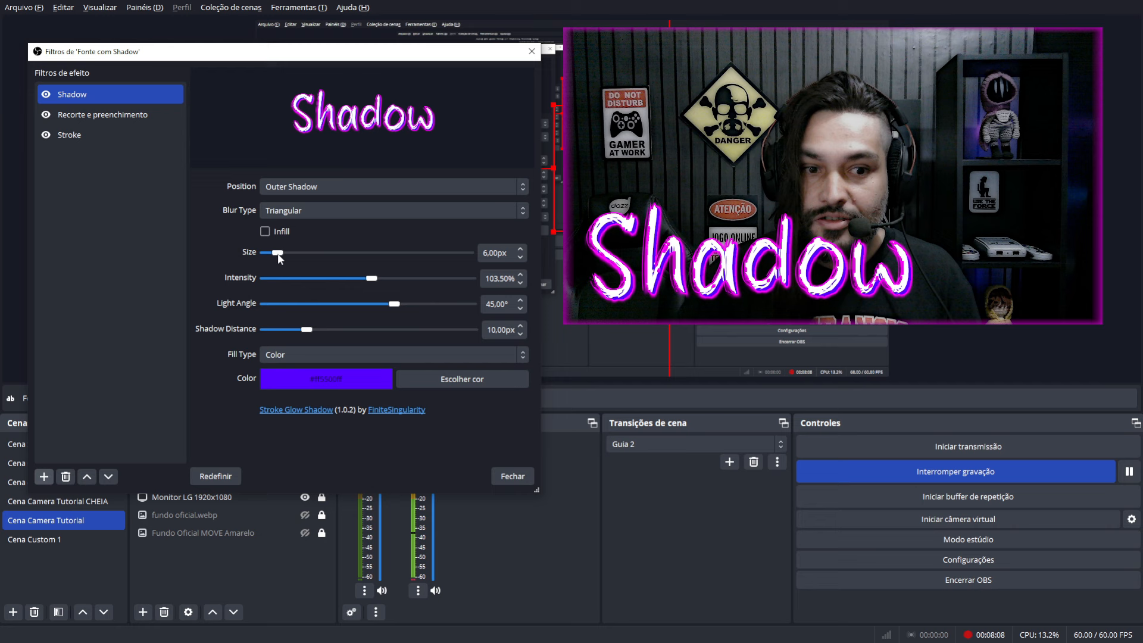
{"action": "left_click_drag", "start_coordinate": [278, 256], "coordinate": [303, 256]}
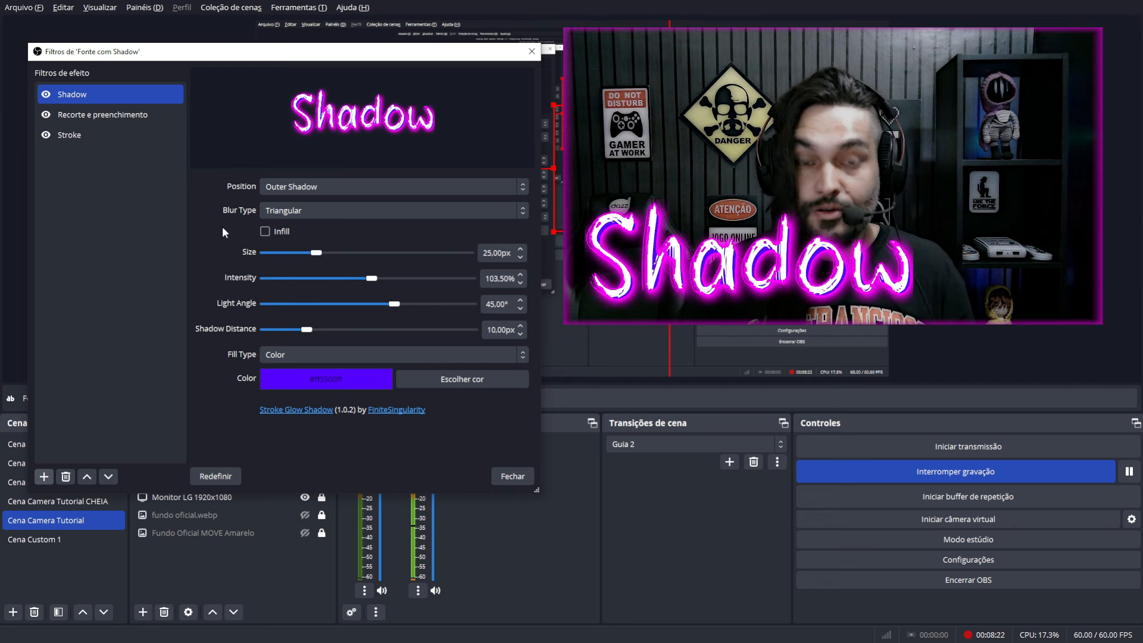
Disable the text's Shadow and Stroke filters and add a Glow effect filter, keeping the name Glow.
{"action": "left_click", "coordinate": [46, 95]}
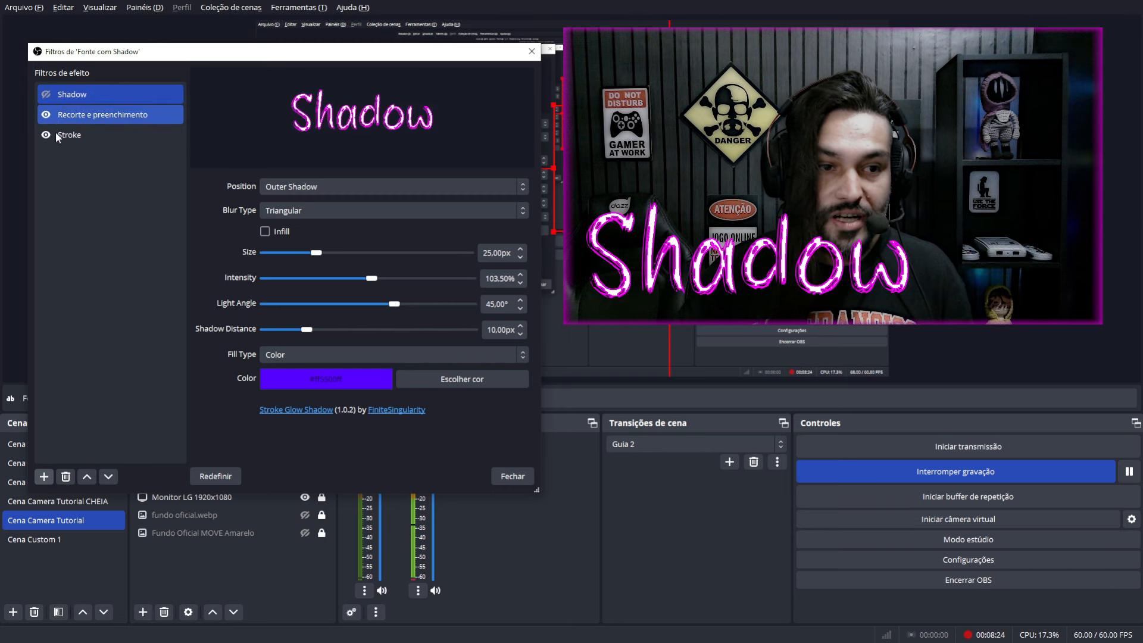
{"action": "left_click", "coordinate": [46, 135]}
{"action": "left_click", "coordinate": [43, 476]}
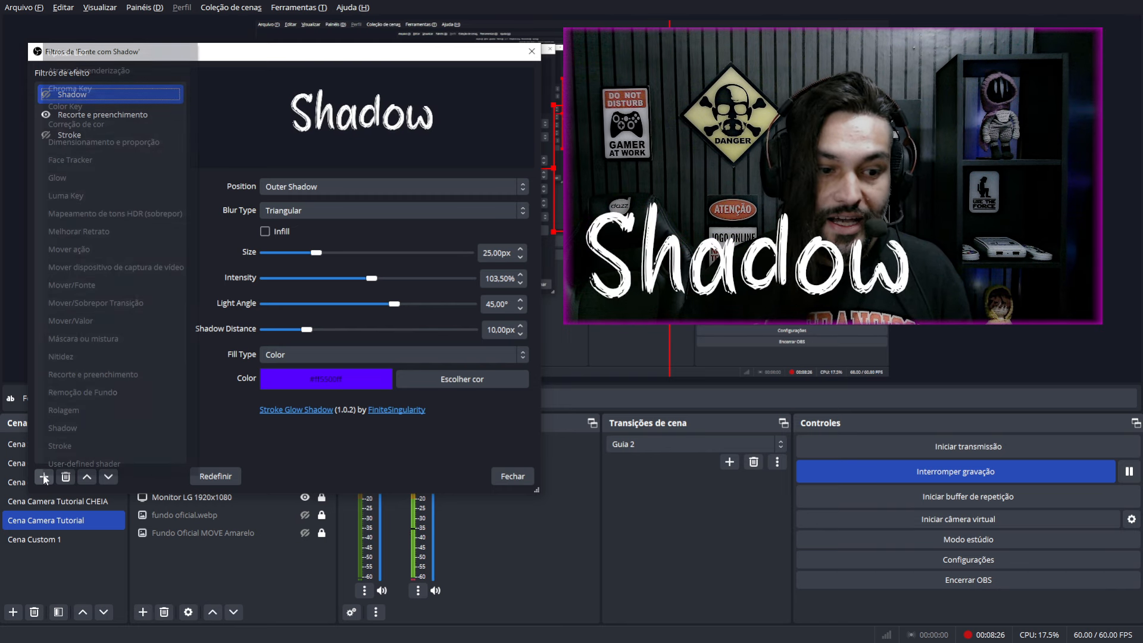
{"action": "left_click", "coordinate": [82, 180]}
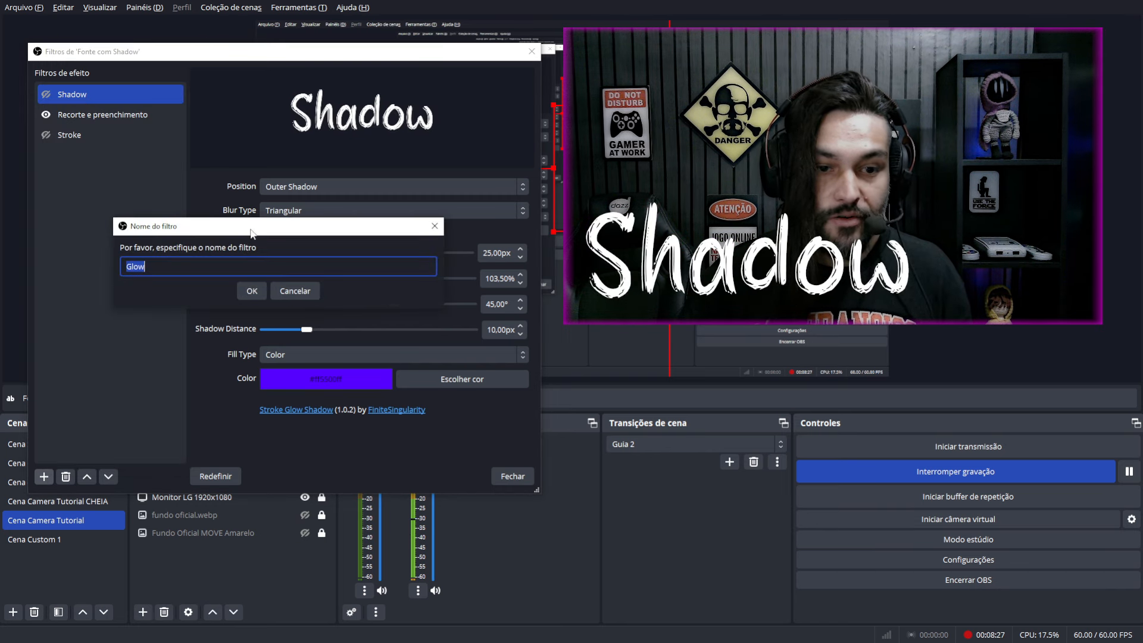
{"action": "left_click", "coordinate": [252, 290]}
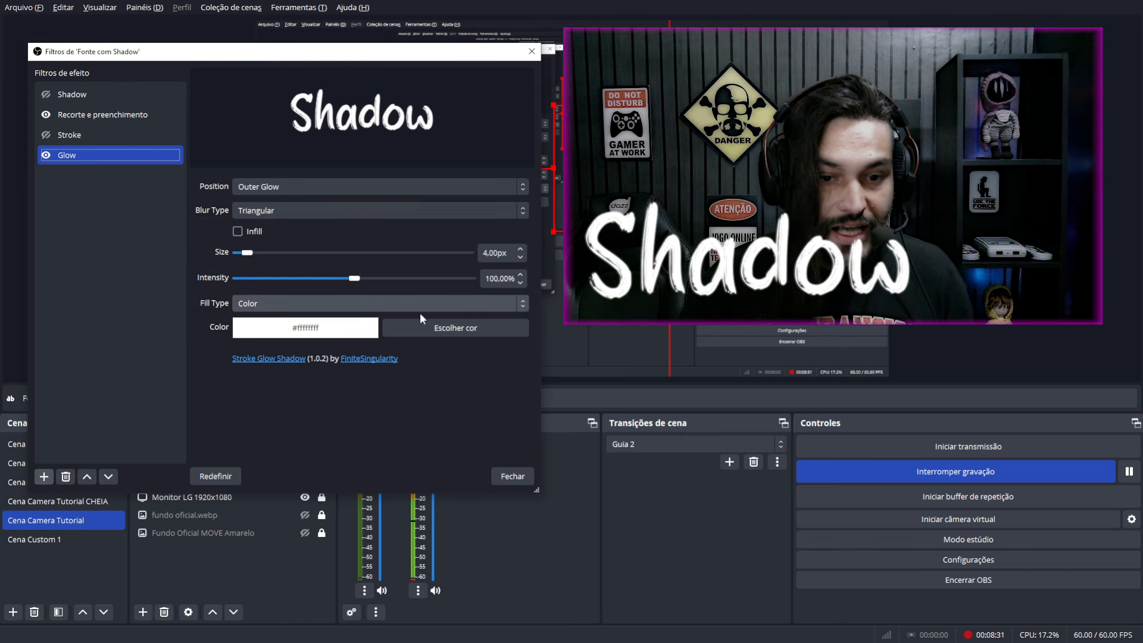
Give the text's outer glow the yellow color #ffff00 and a size of 17 px.
{"action": "left_click", "coordinate": [438, 327]}
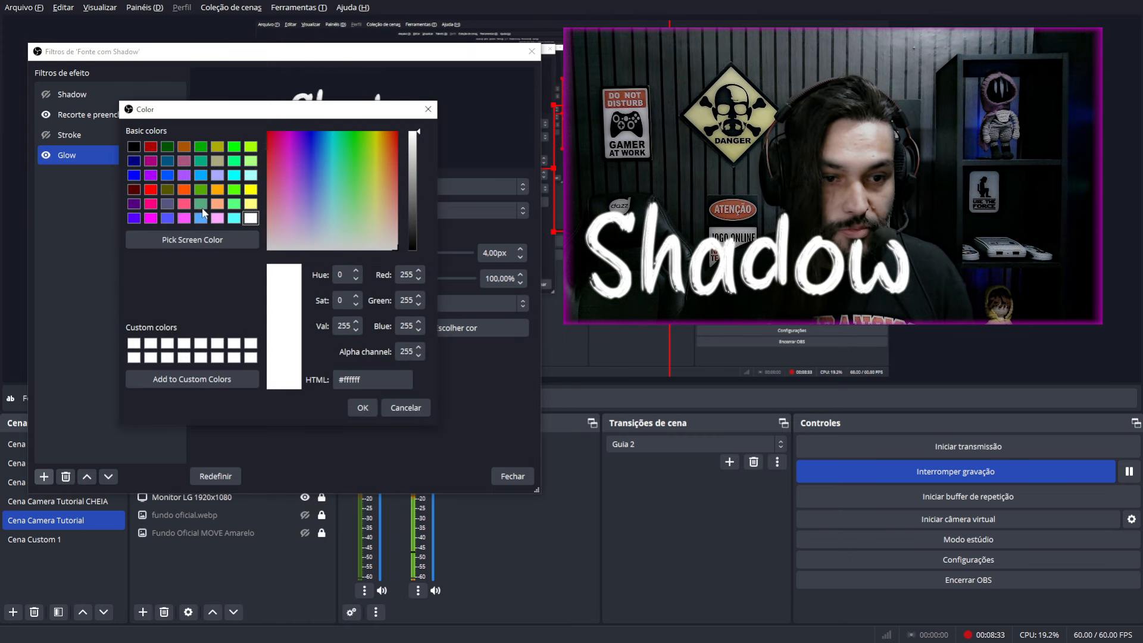
{"action": "left_click", "coordinate": [250, 190]}
{"action": "left_click", "coordinate": [362, 407]}
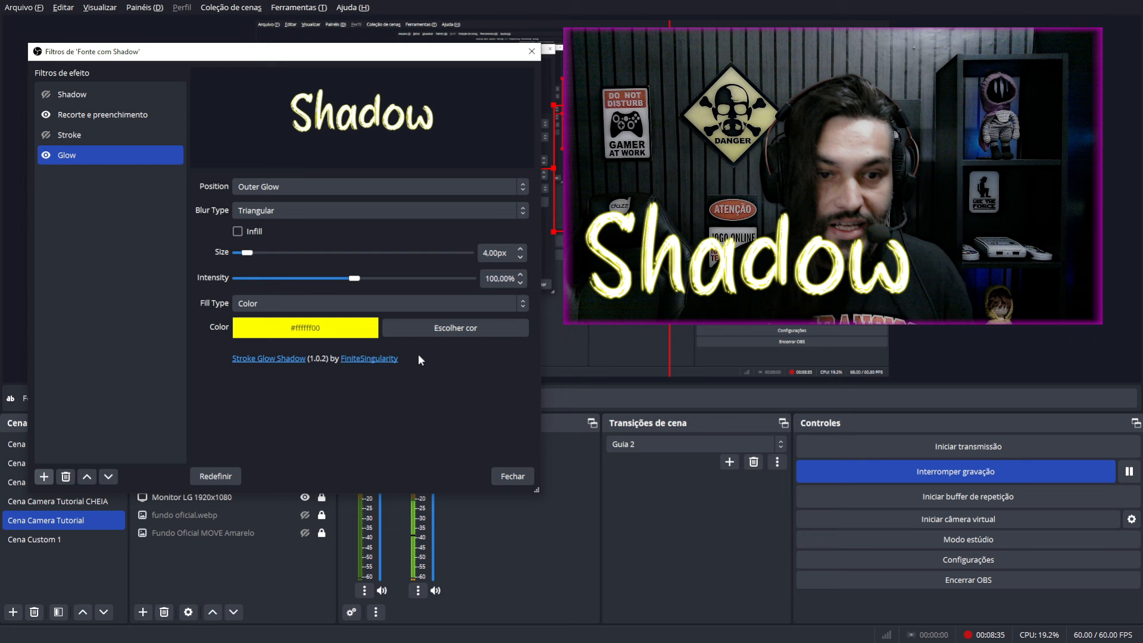
{"action": "left_click_drag", "start_coordinate": [242, 253], "coordinate": [274, 257]}
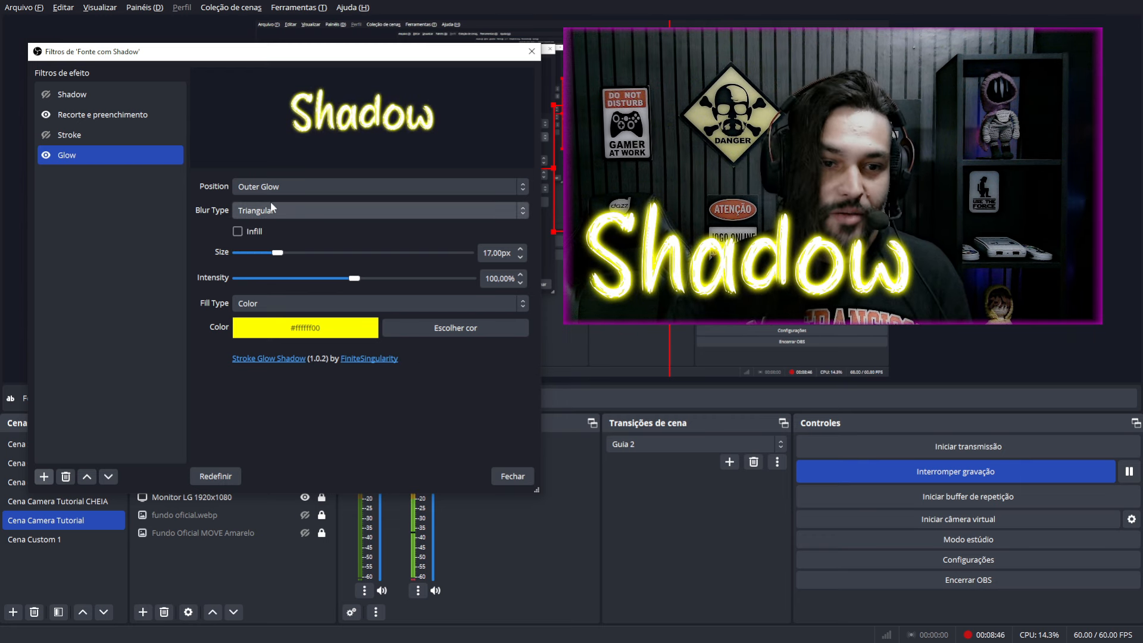
Try the Inner Glow position on the text, and switch it back to Outer Glow.
{"action": "left_click", "coordinate": [275, 185]}
{"action": "left_click", "coordinate": [280, 215]}
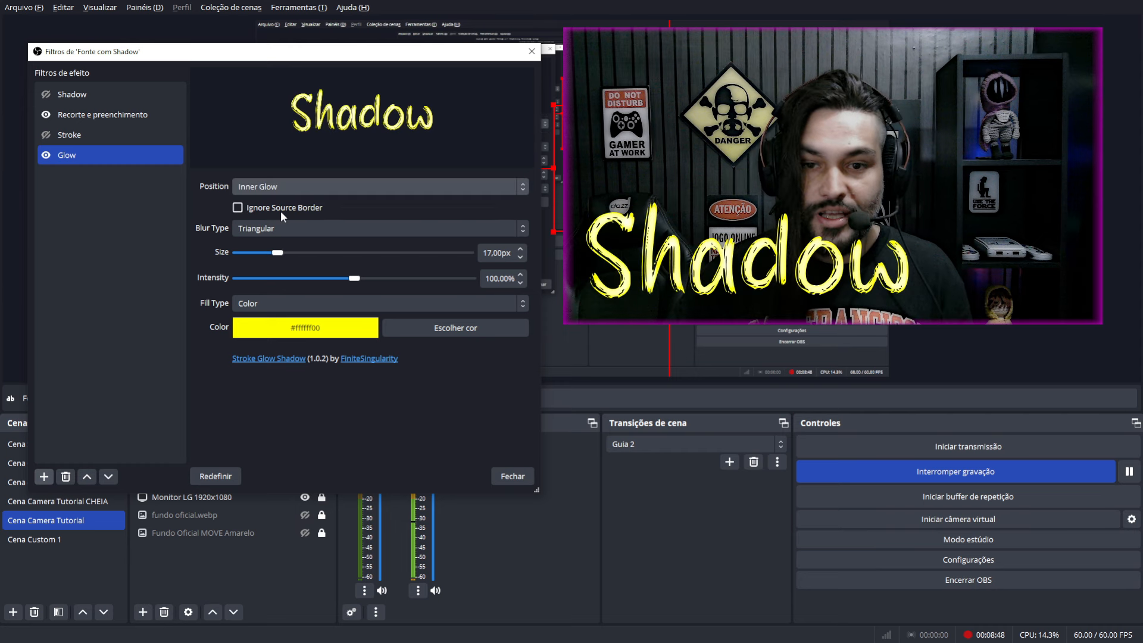
{"action": "left_click", "coordinate": [298, 185]}
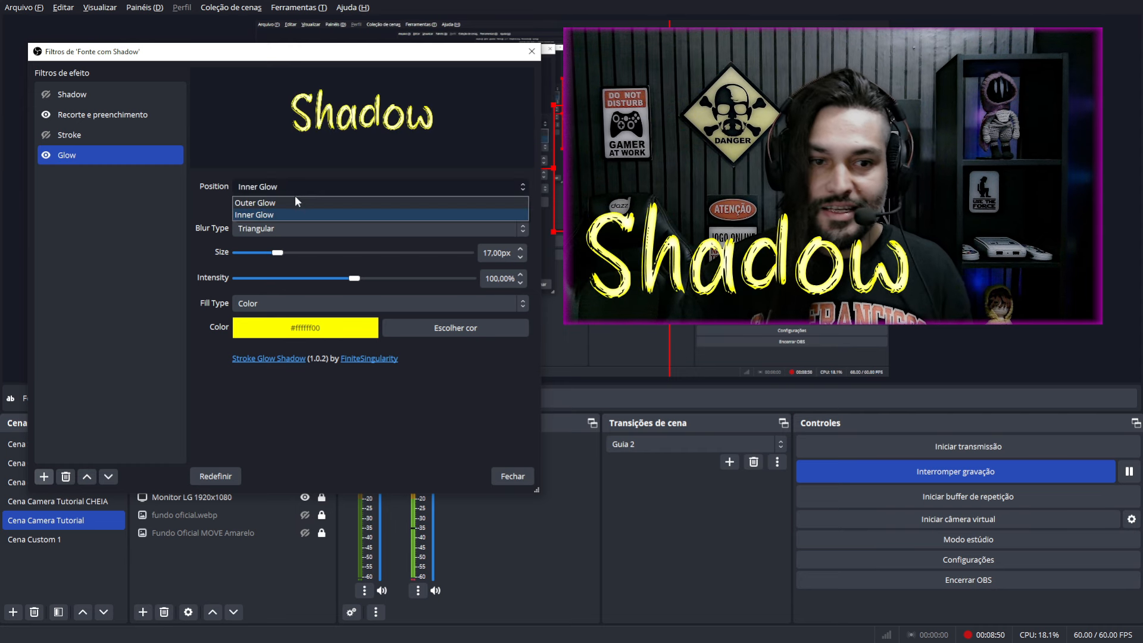
{"action": "left_click", "coordinate": [296, 202]}
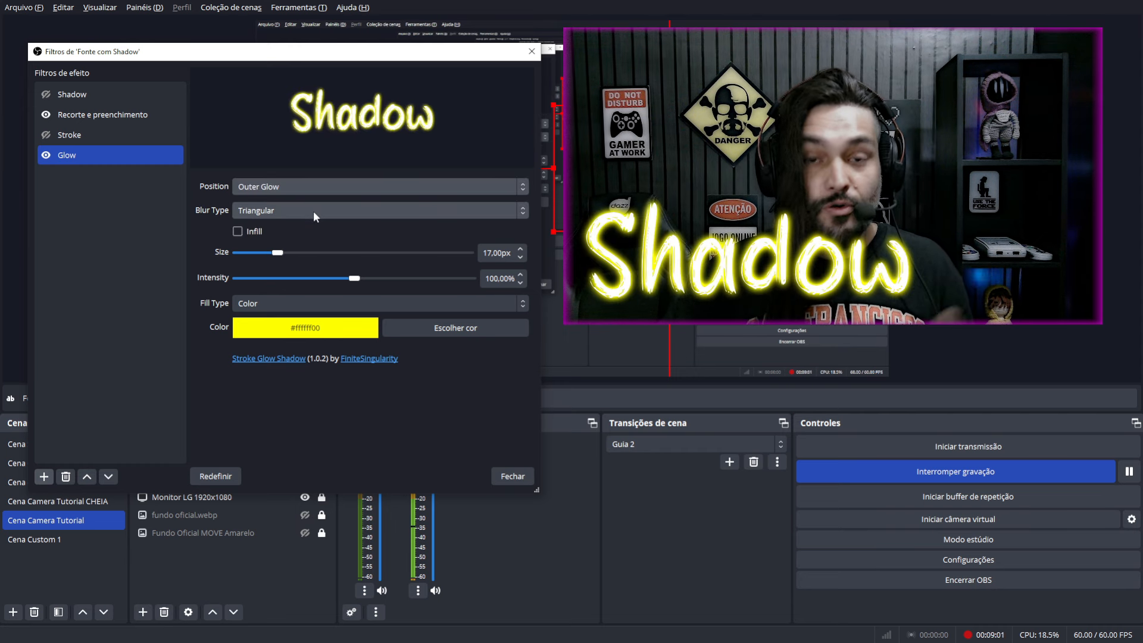
Give the text's outer glow the blue color #0000ff and a size of 53 px, and close the filters.
{"action": "left_click", "coordinate": [474, 328]}
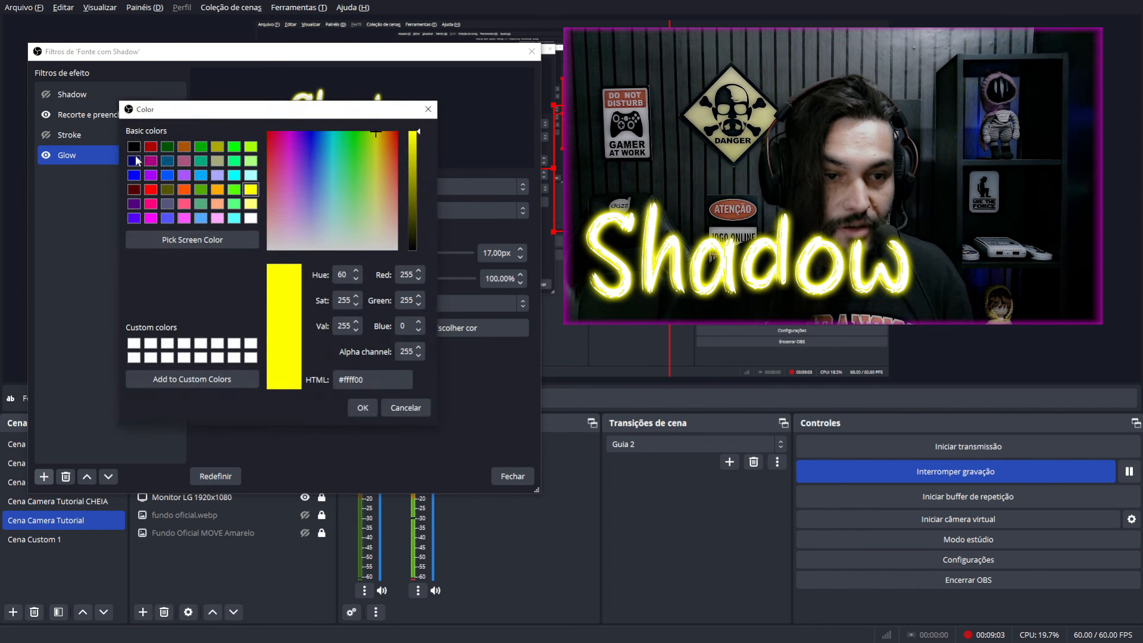
{"action": "left_click", "coordinate": [134, 176]}
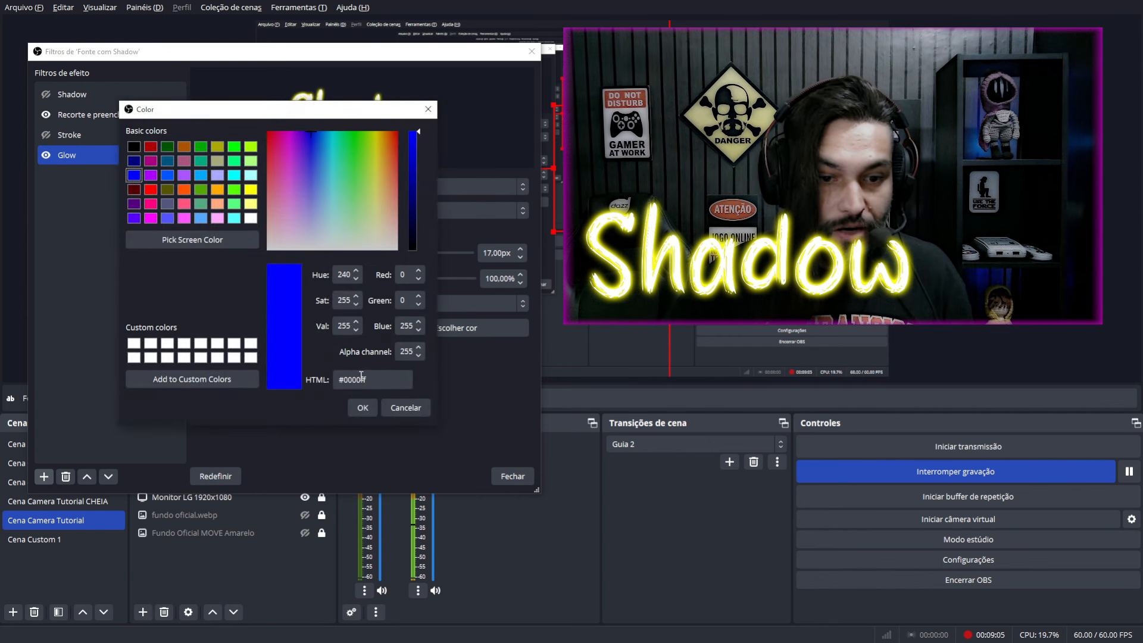
{"action": "left_click", "coordinate": [363, 409]}
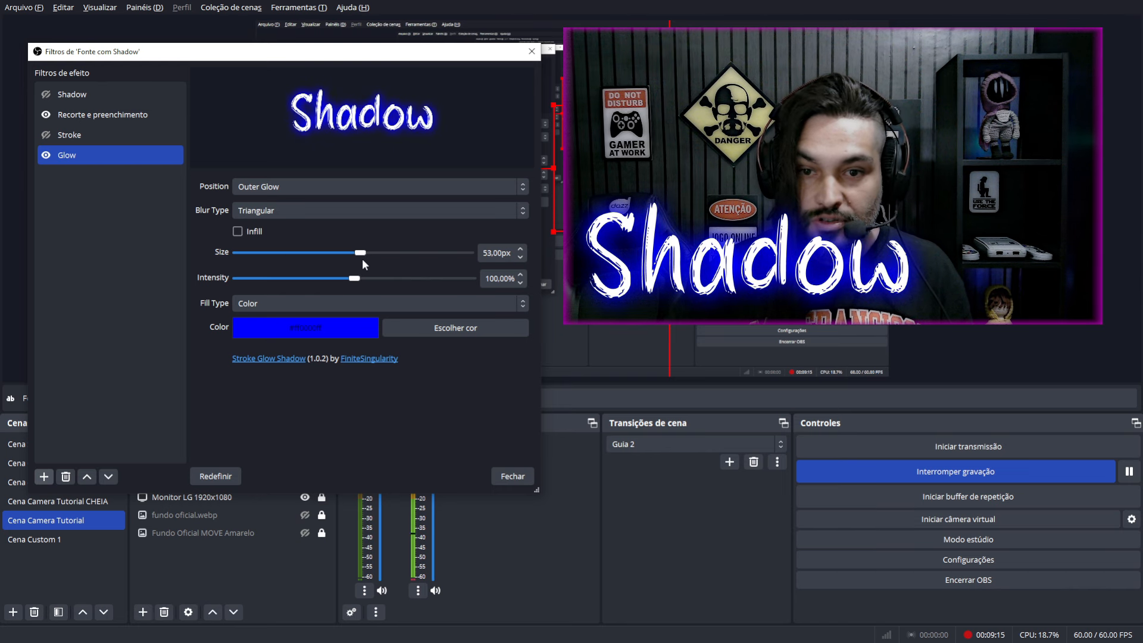
{"action": "left_click", "coordinate": [512, 477]}
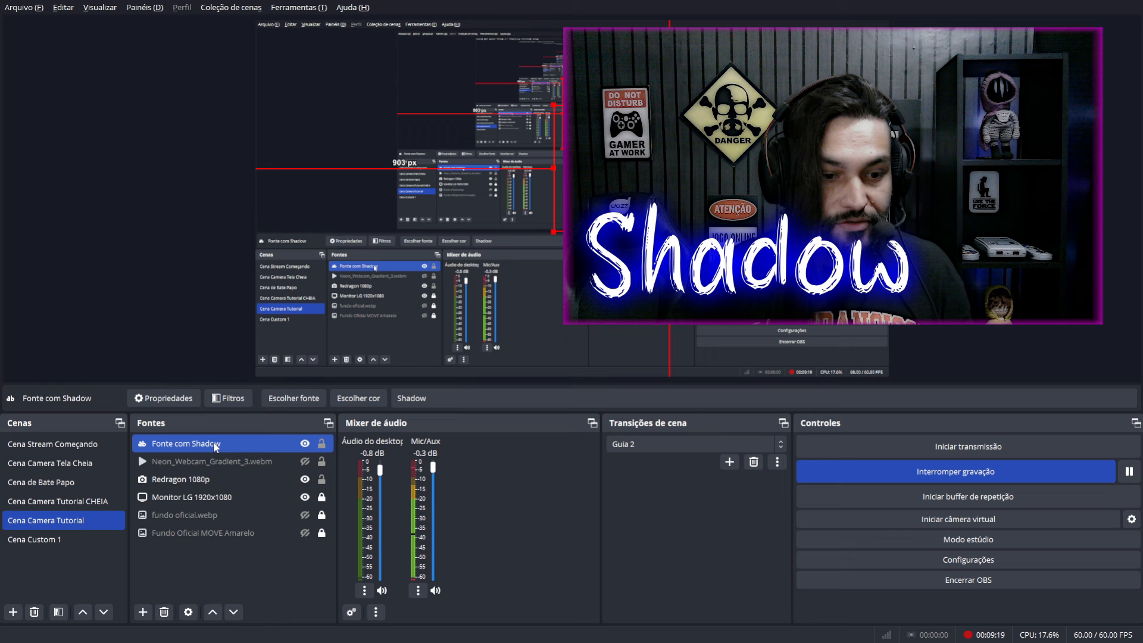
Change the Fonte com Shadow source's font to Arial Black and confirm its properties.
{"action": "double_click", "coordinate": [213, 443]}
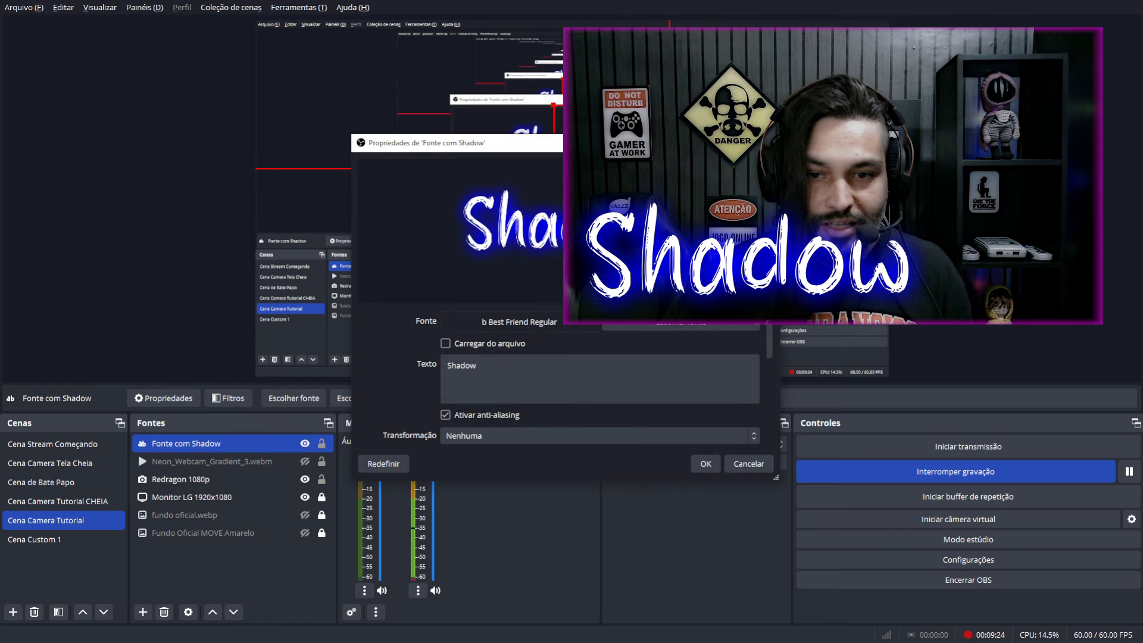
{"action": "left_click_drag", "start_coordinate": [445, 72], "coordinate": [361, 42]}
{"action": "left_click", "coordinate": [415, 223]}
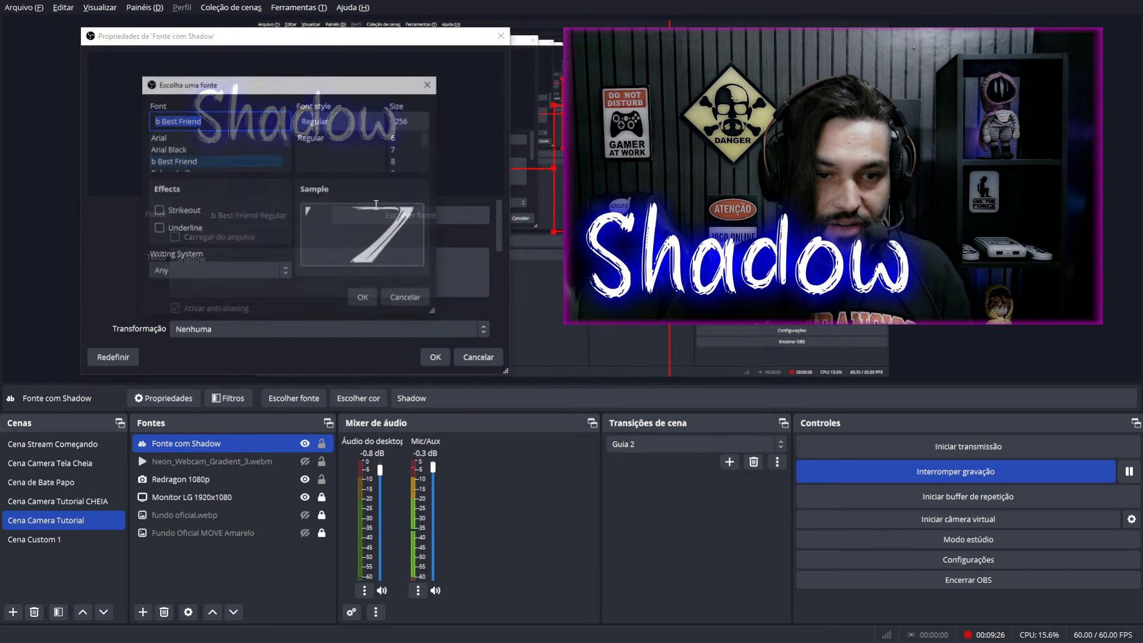
{"action": "left_click", "coordinate": [191, 149]}
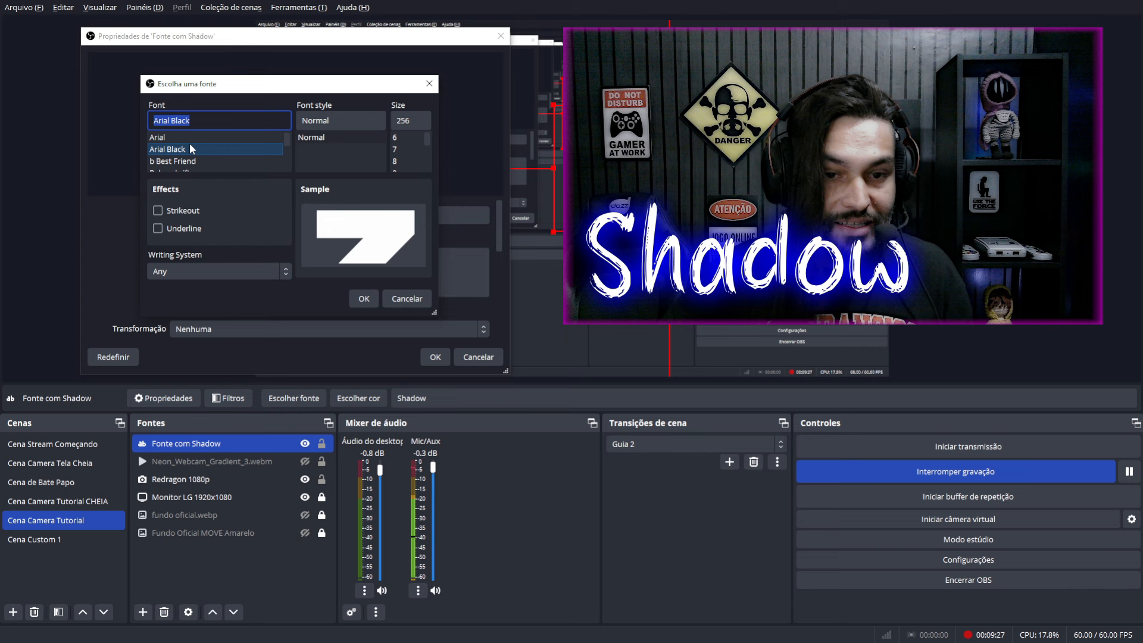
{"action": "left_click", "coordinate": [364, 299]}
{"action": "left_click", "coordinate": [435, 357]}
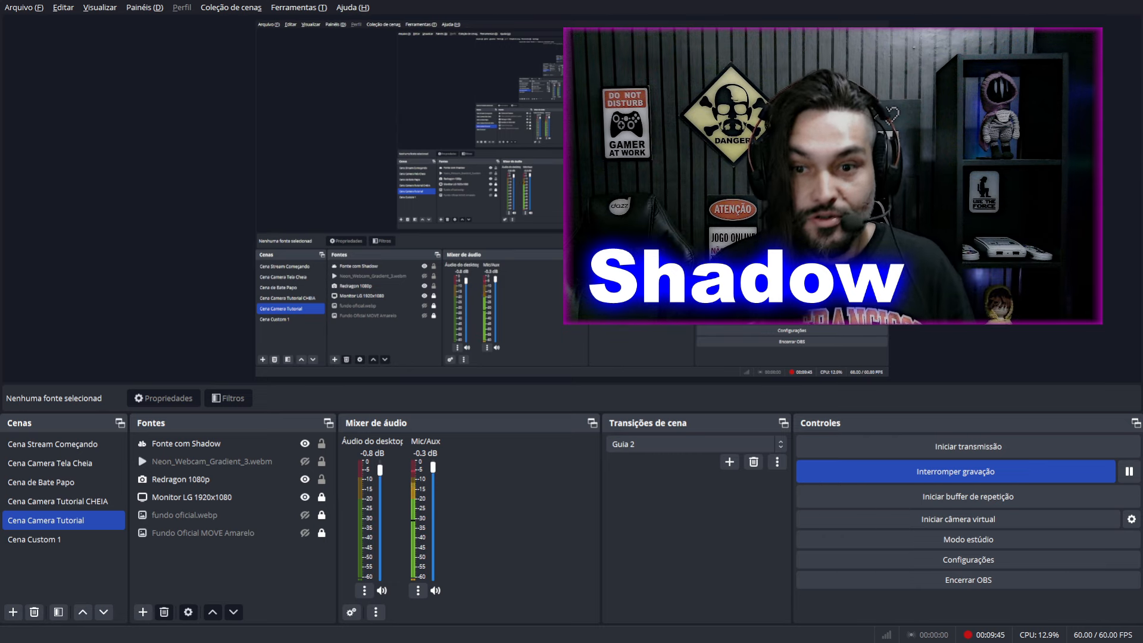
{"action": "left_click_drag", "start_coordinate": [497, 245], "coordinate": [435, 206]}
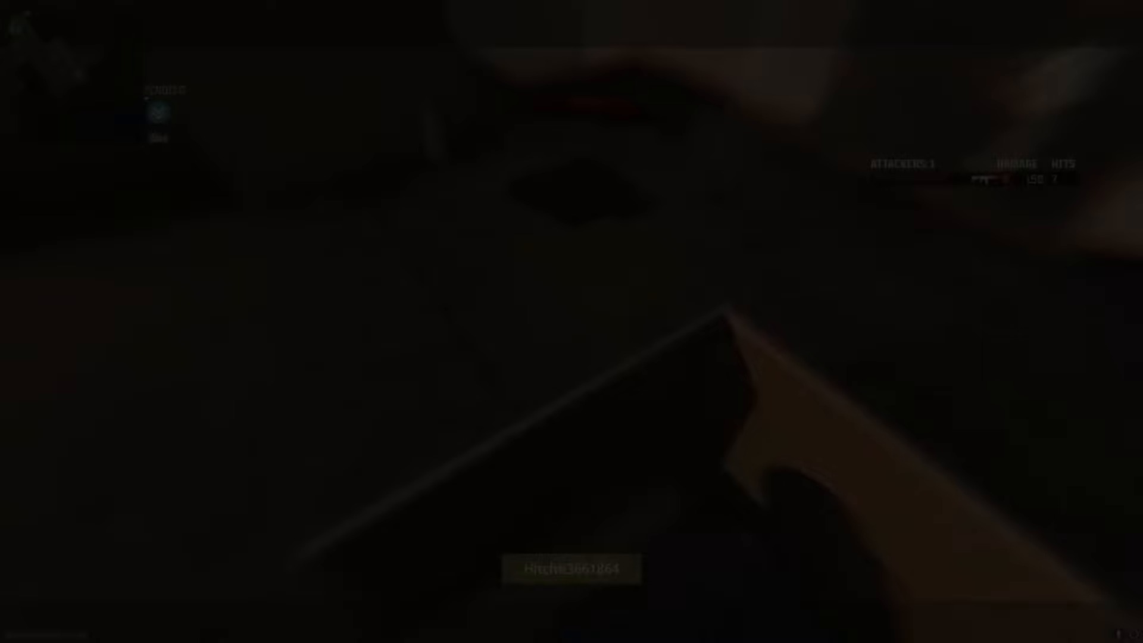
Scale down the video cod ex tutorial.mp4 source and place it near the lower right corner of the canvas.
{"action": "left_click_drag", "start_coordinate": [887, 376], "coordinate": [442, 124]}
{"action": "left_click_drag", "start_coordinate": [387, 83], "coordinate": [429, 106]}
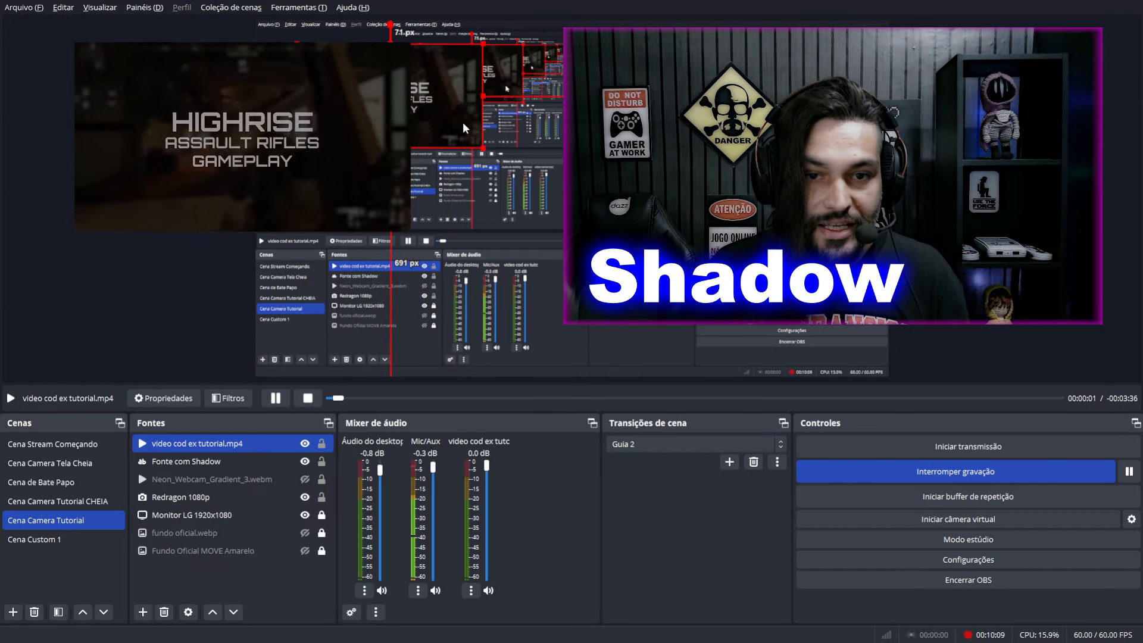
{"action": "left_click_drag", "start_coordinate": [483, 146], "coordinate": [548, 184]}
{"action": "left_click_drag", "start_coordinate": [501, 147], "coordinate": [801, 319]}
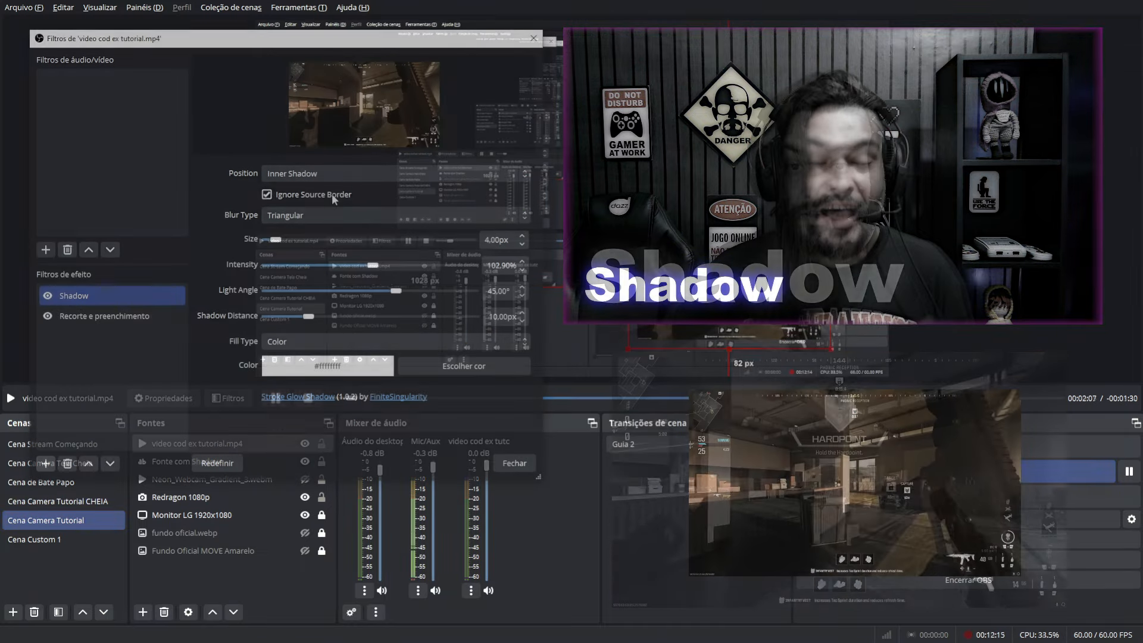
Give the gameplay video's inner shadow the color #5555ff and a size of 35 px with Ignore Source Border off, and close the filters.
{"action": "left_click", "coordinate": [331, 195]}
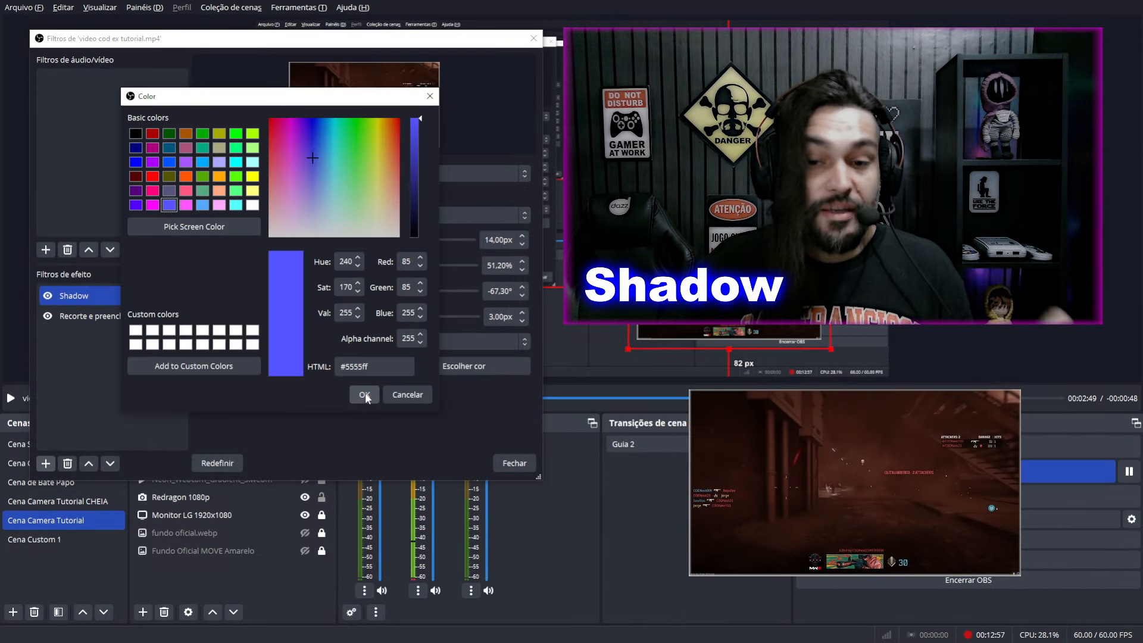
{"action": "left_click", "coordinate": [365, 391]}
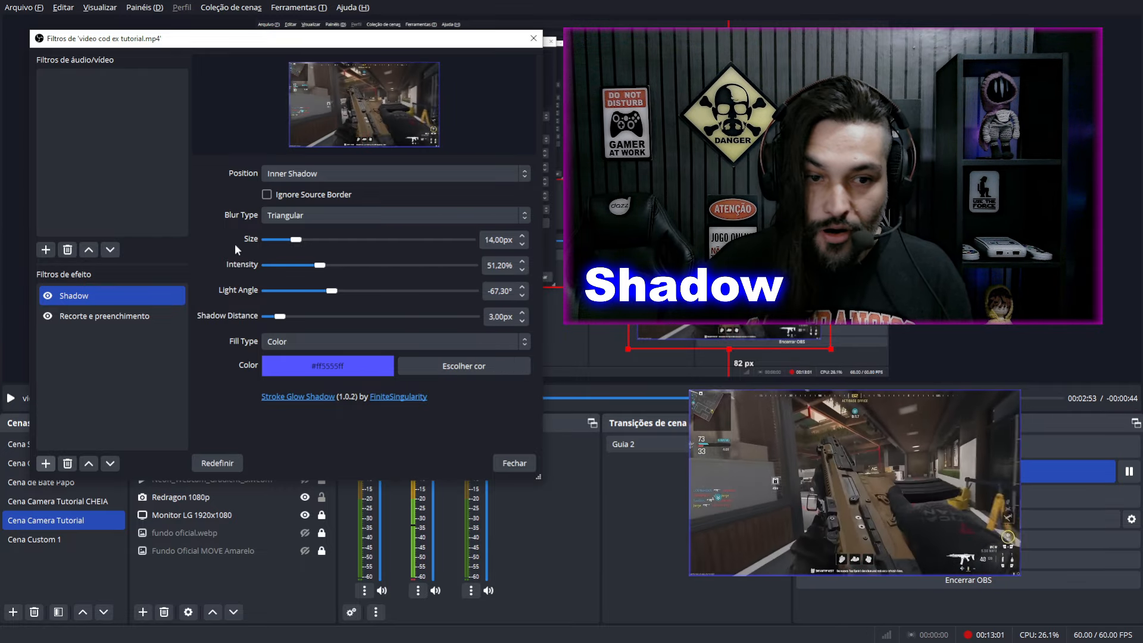
{"action": "left_click_drag", "start_coordinate": [292, 240], "coordinate": [320, 240]}
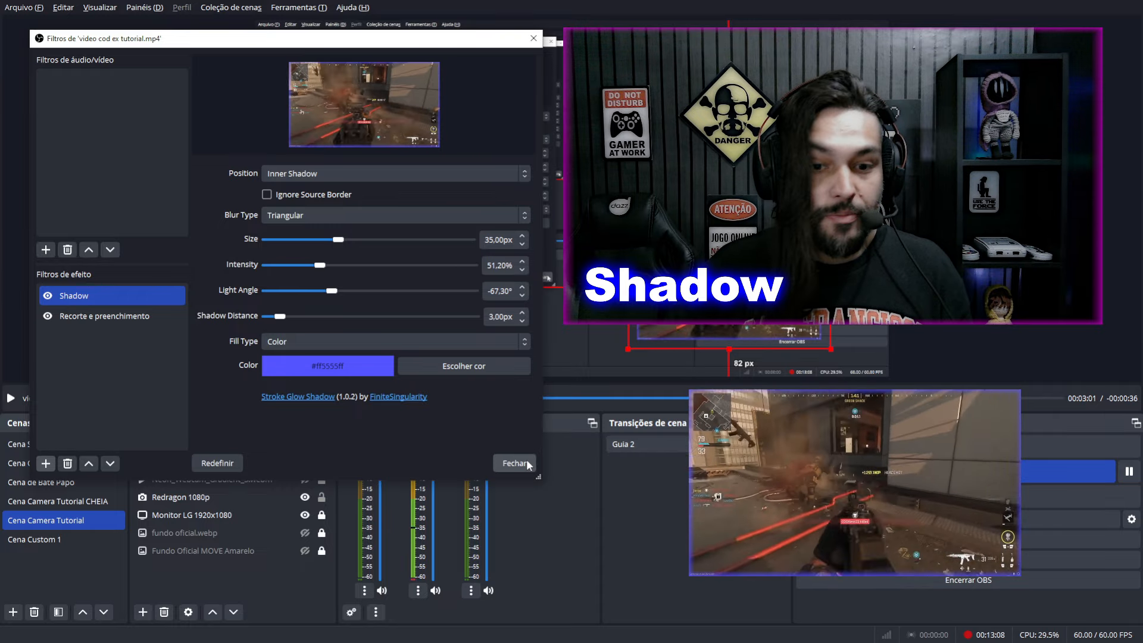
{"action": "left_click", "coordinate": [527, 463]}
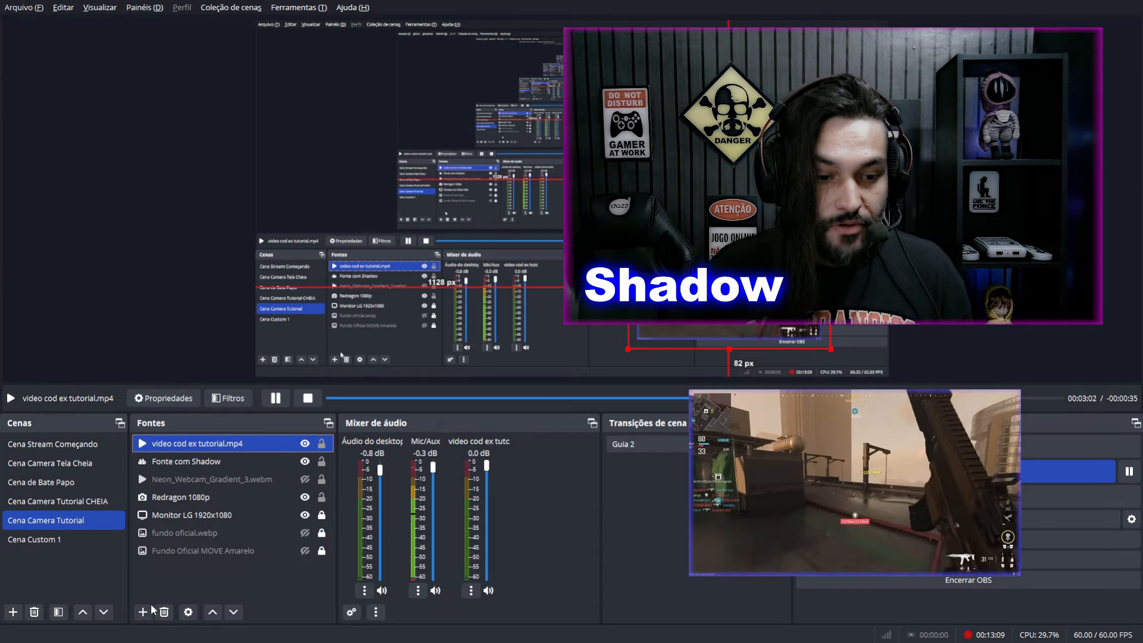
Open the choice of source types for adding a new source to the Cena Camera Tutorial scene.
{"action": "left_click", "coordinate": [143, 612]}
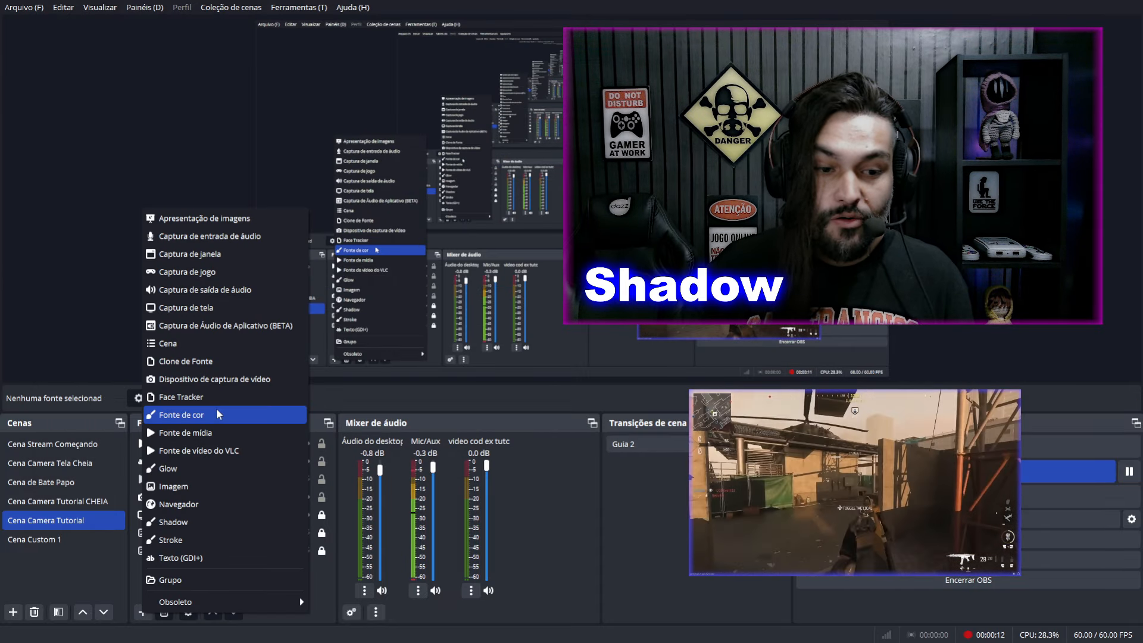